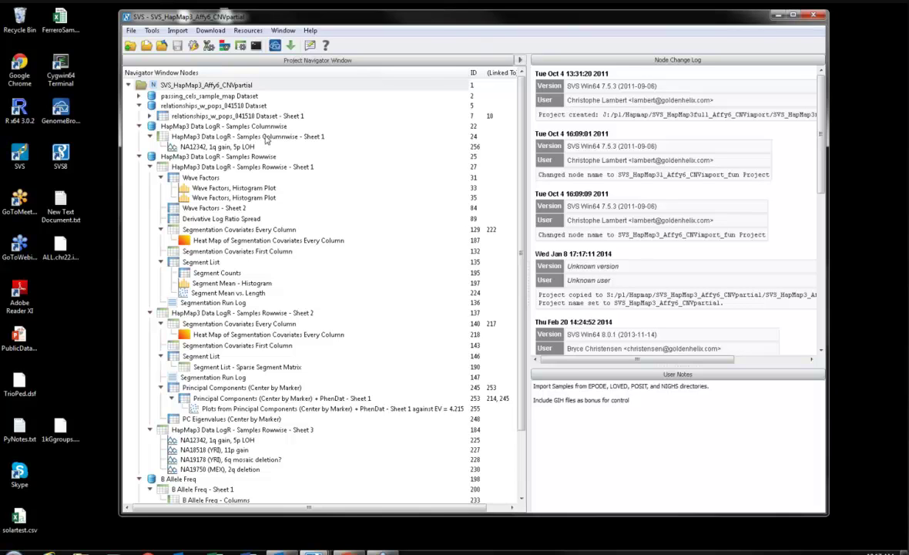
Open the NA12342, 1q gain, 5p LOH plot and show the HapMap3 Data LogR - Samples Rowwise - Sheet 1 spreadsheet full screen.
{"action": "double_click", "coordinate": [183, 168]}
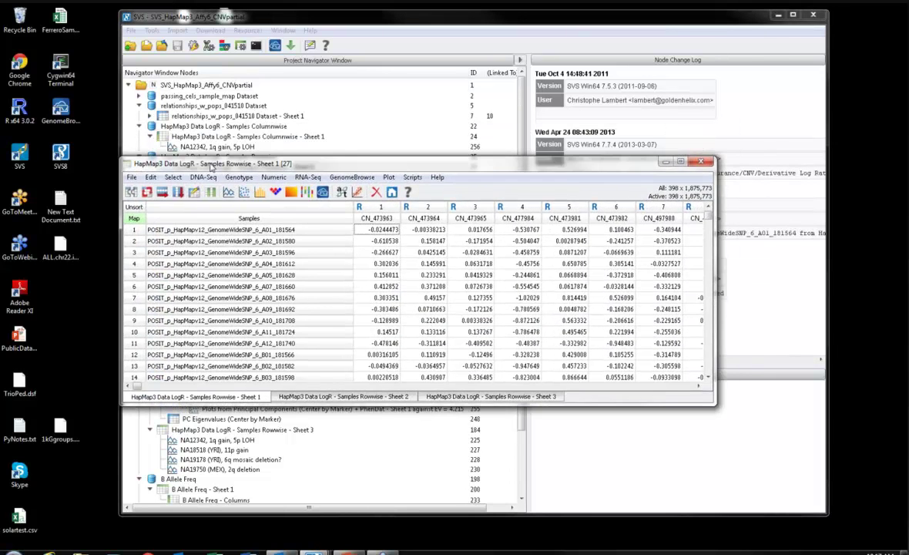
{"action": "left_click", "coordinate": [204, 147]}
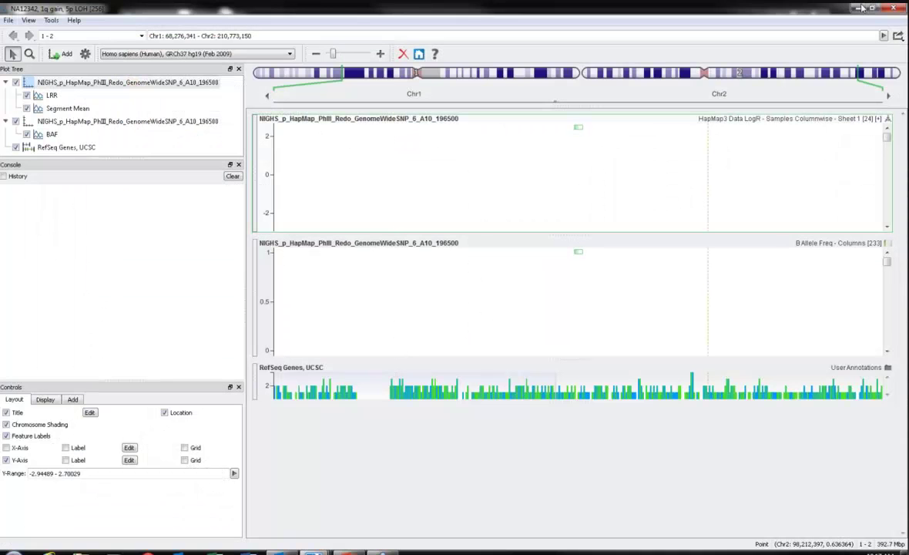
{"action": "left_click", "coordinate": [862, 8]}
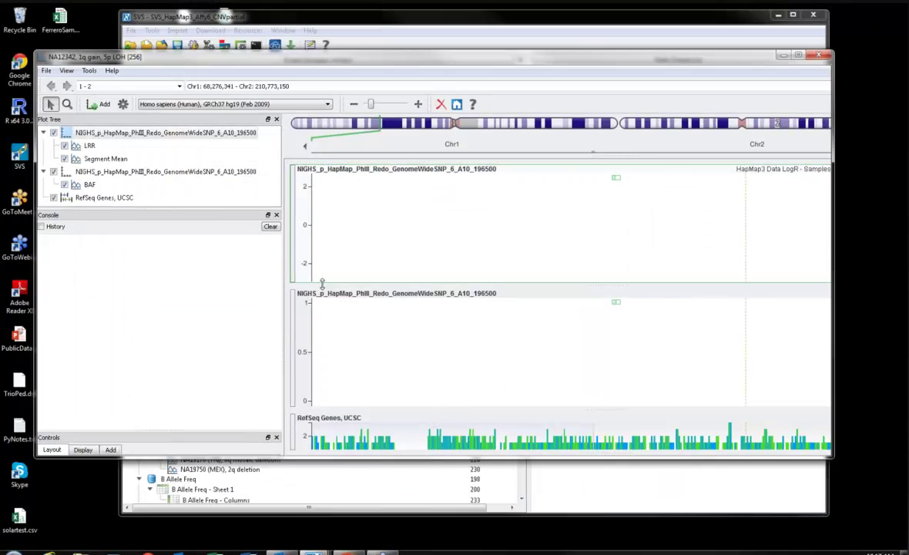
{"action": "mouse_move", "coordinate": [312, 551]}
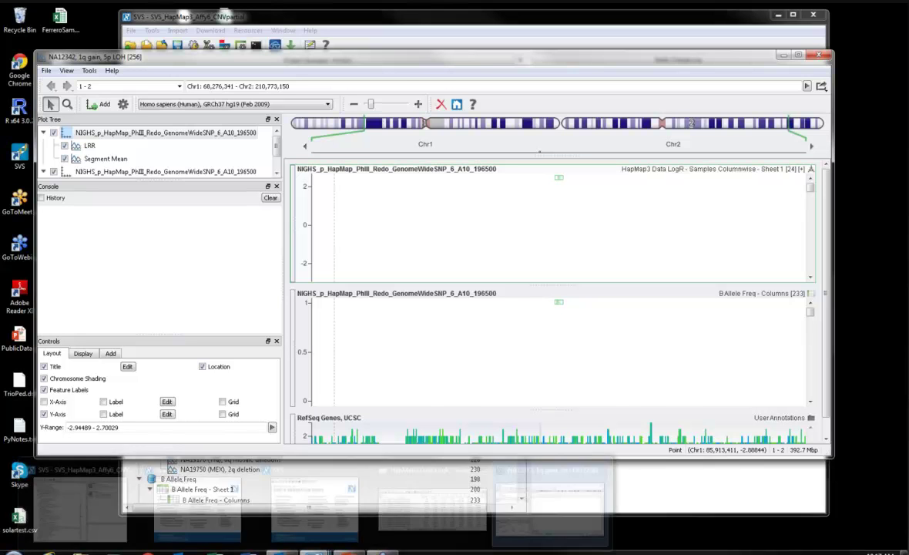
{"action": "left_click", "coordinate": [551, 493]}
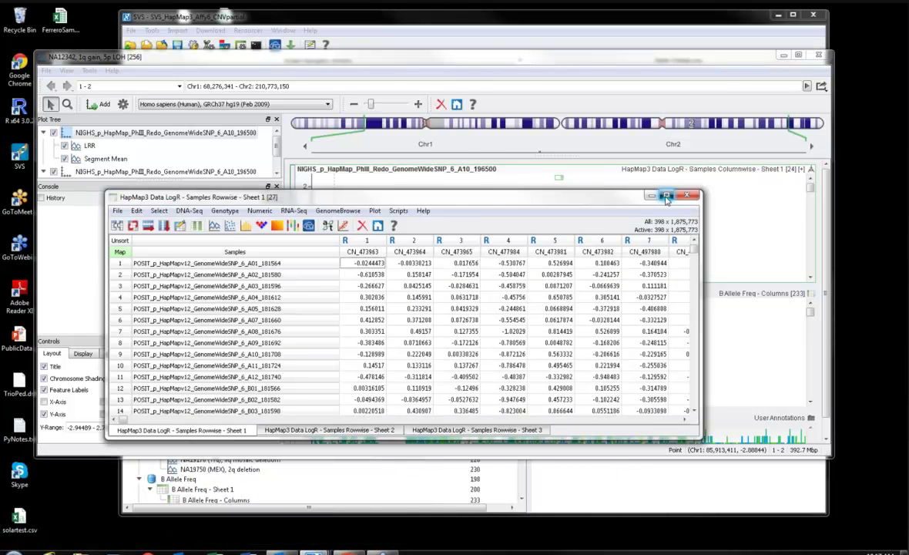
{"action": "left_click", "coordinate": [666, 195]}
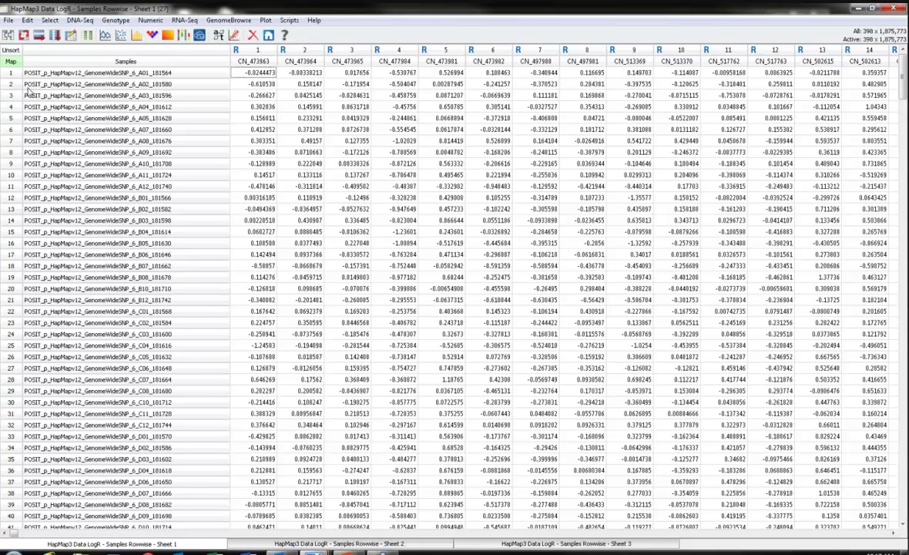
Expand the marker map, examine the annotations and log ratios across markers and samples, and collapse the map again.
{"action": "left_click", "coordinate": [11, 63]}
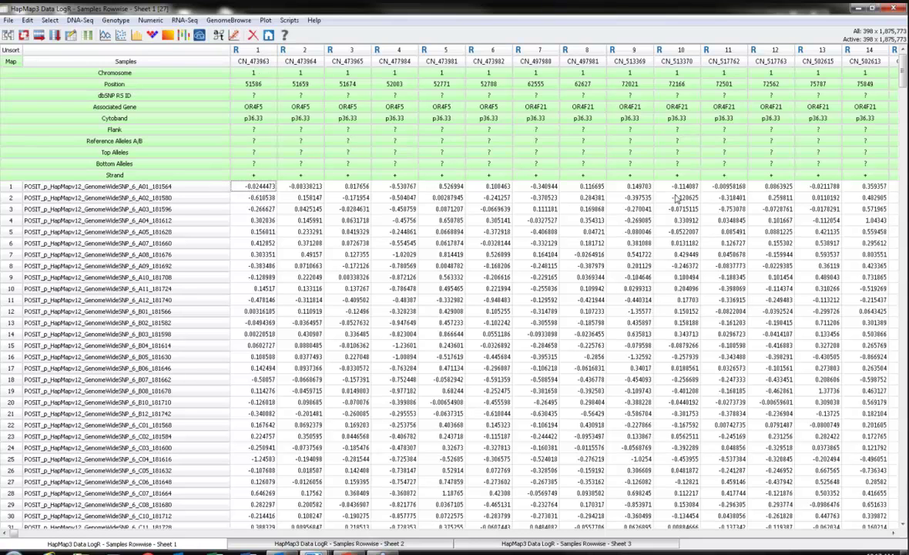
{"action": "left_click", "coordinate": [861, 537]}
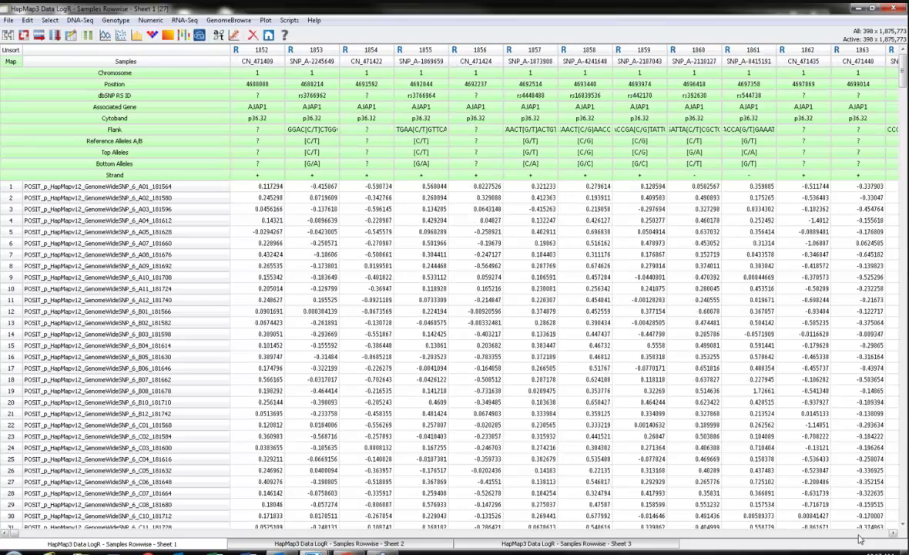
{"action": "left_click_drag", "start_coordinate": [861, 537], "coordinate": [860, 537]}
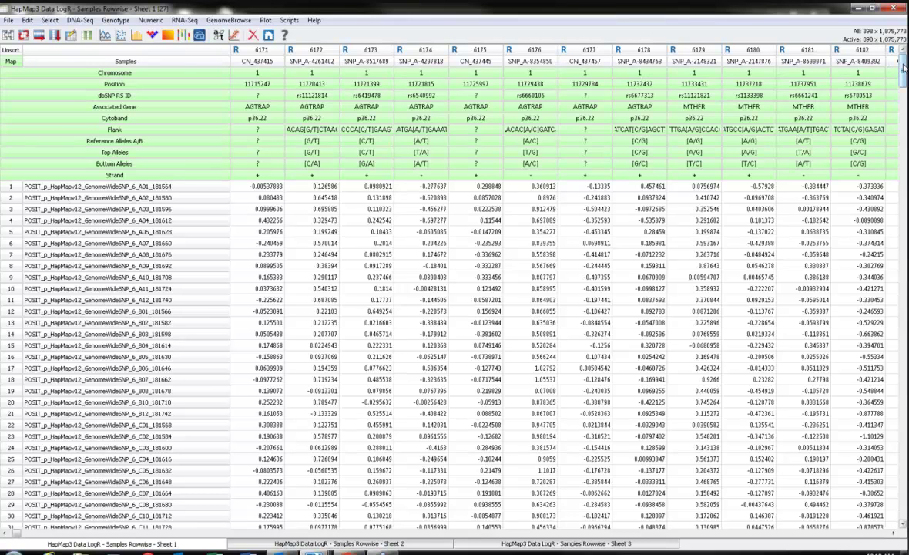
{"action": "scroll", "coordinate": [890, 233], "scroll_direction": "down", "scroll_amount": 12}
{"action": "scroll", "coordinate": [890, 232], "scroll_direction": "down", "scroll_amount": 20}
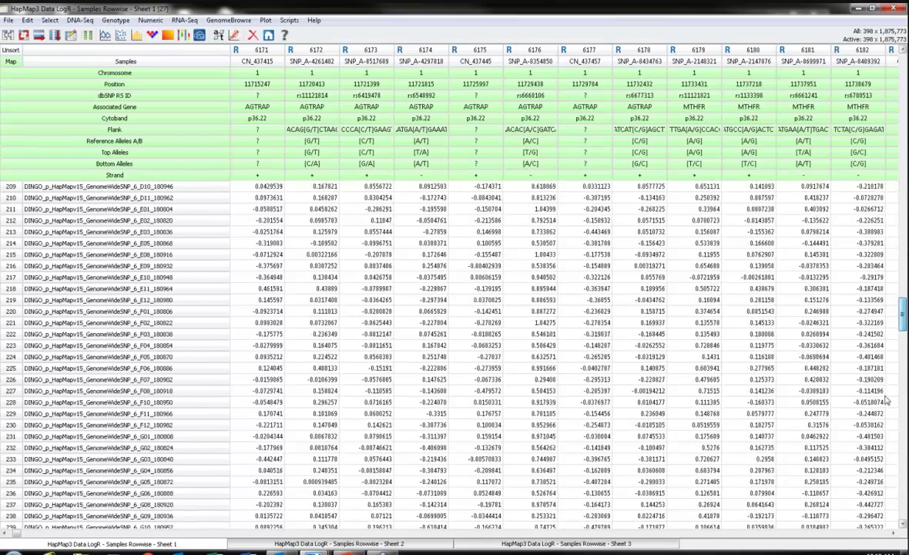
{"action": "left_click_drag", "start_coordinate": [891, 497], "coordinate": [903, 62]}
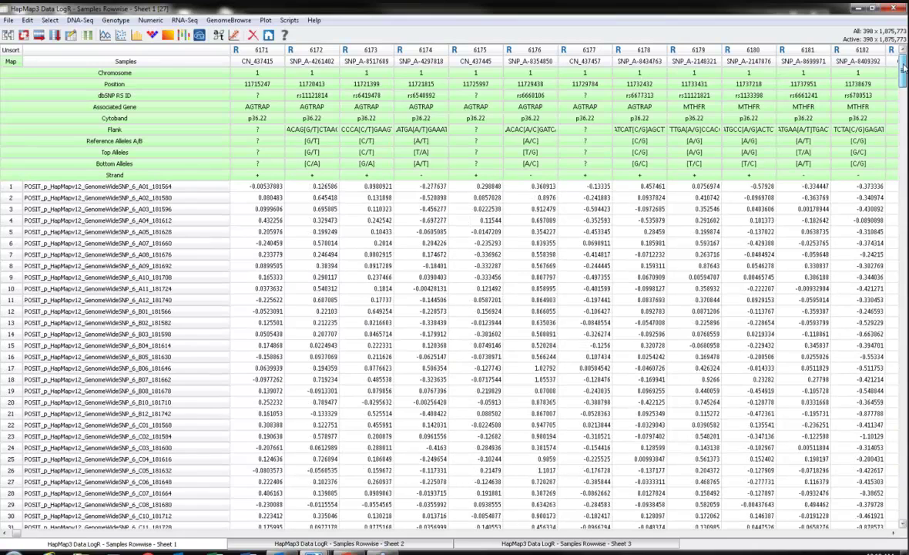
{"action": "left_click", "coordinate": [11, 62]}
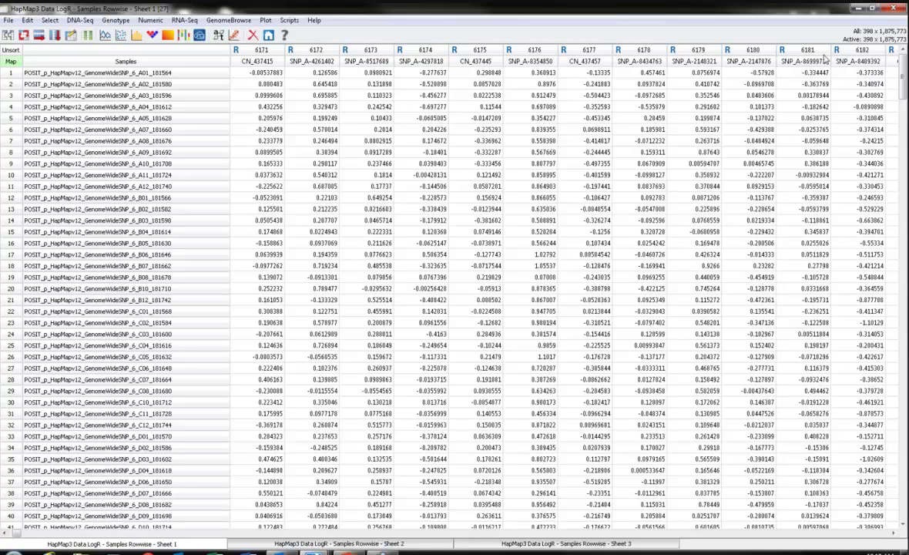
Examine the log ratio and B allele frequency plots for NA12342 up to whole-genome scale, and close the plot window.
{"action": "left_click", "coordinate": [856, 9]}
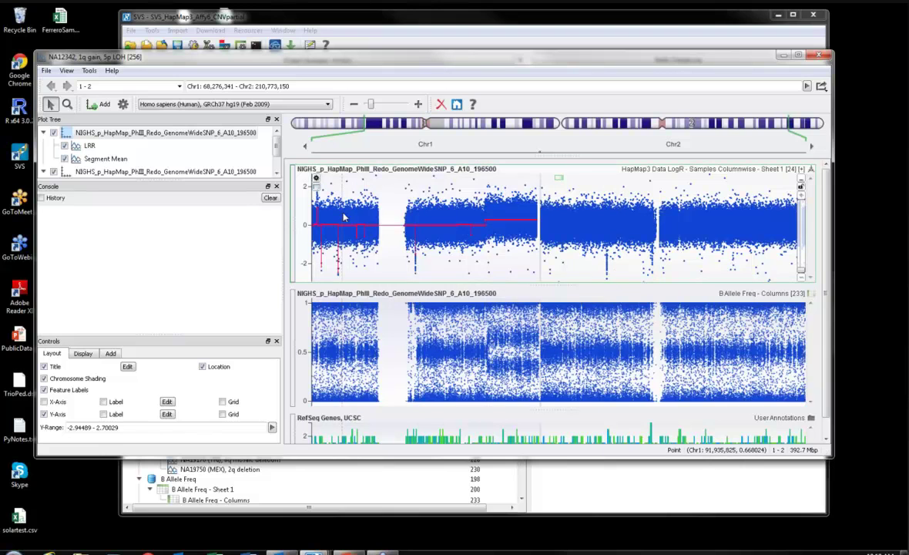
{"action": "scroll", "coordinate": [345, 218], "scroll_direction": "up", "scroll_amount": 2}
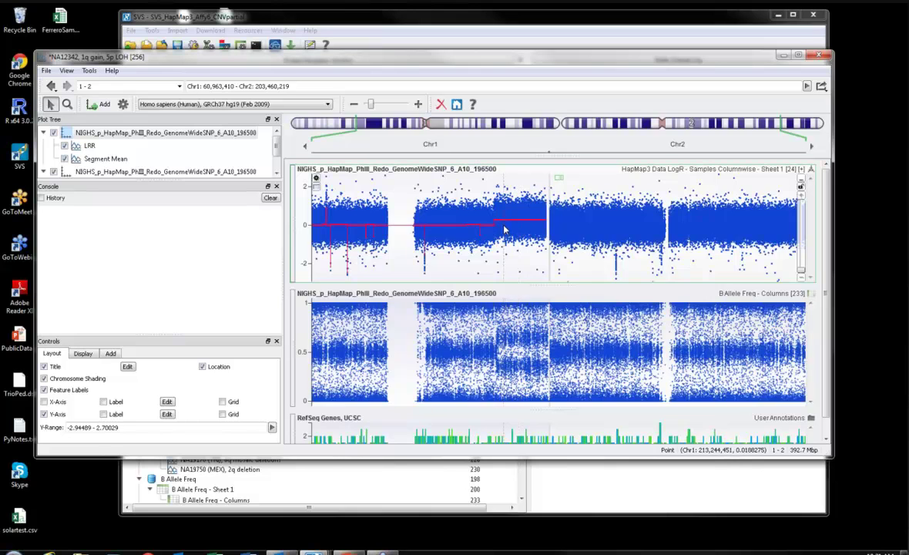
{"action": "scroll", "coordinate": [504, 229], "scroll_direction": "down", "scroll_amount": 3}
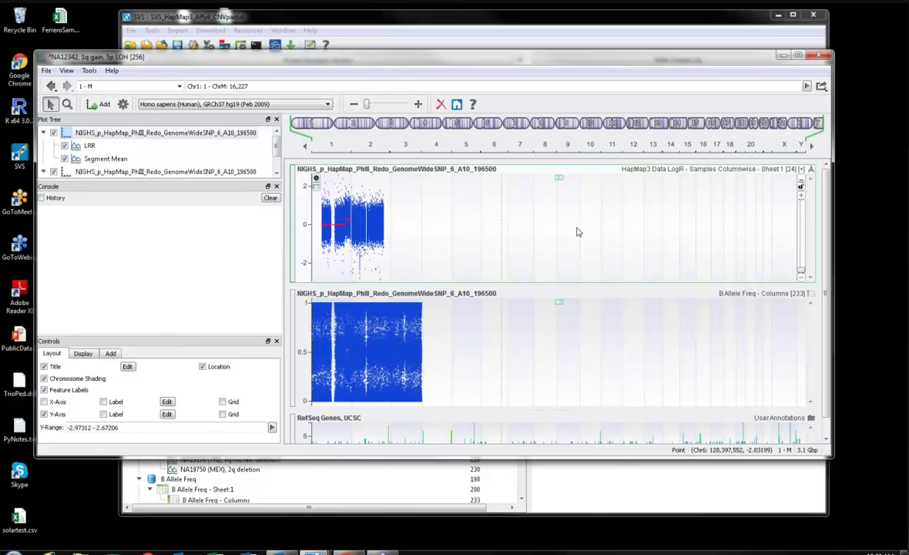
{"action": "left_click", "coordinate": [821, 57]}
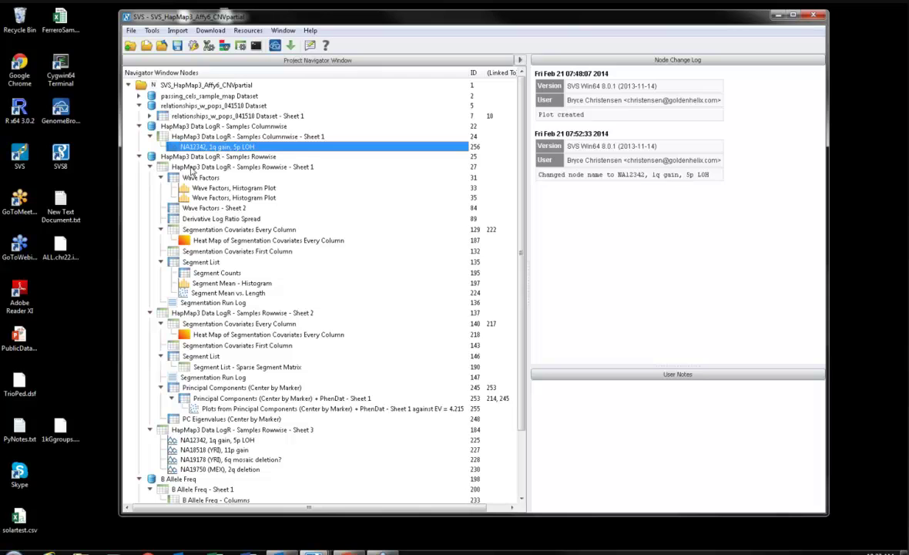
Bring the Samples Rowwise - Sheet 1 spreadsheet back up and review the available CNV QA tools.
{"action": "left_click", "coordinate": [192, 167]}
{"action": "double_click", "coordinate": [192, 168]}
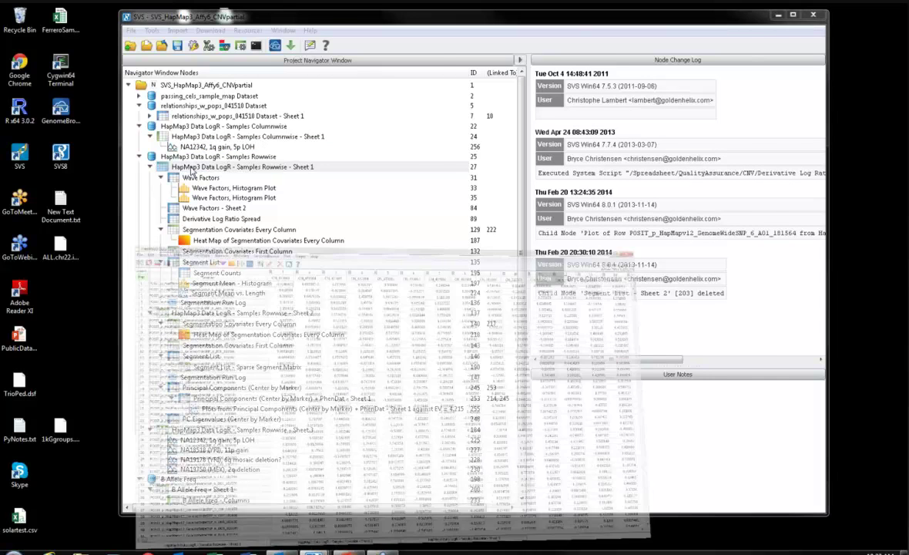
{"action": "left_click", "coordinate": [151, 21]}
{"action": "mouse_move", "coordinate": [222, 79]}
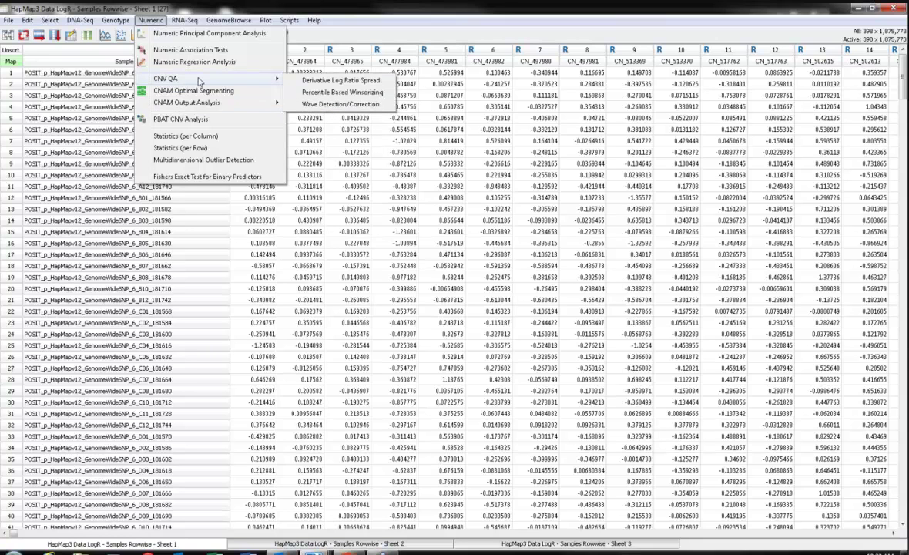
{"action": "left_click", "coordinate": [810, 16]}
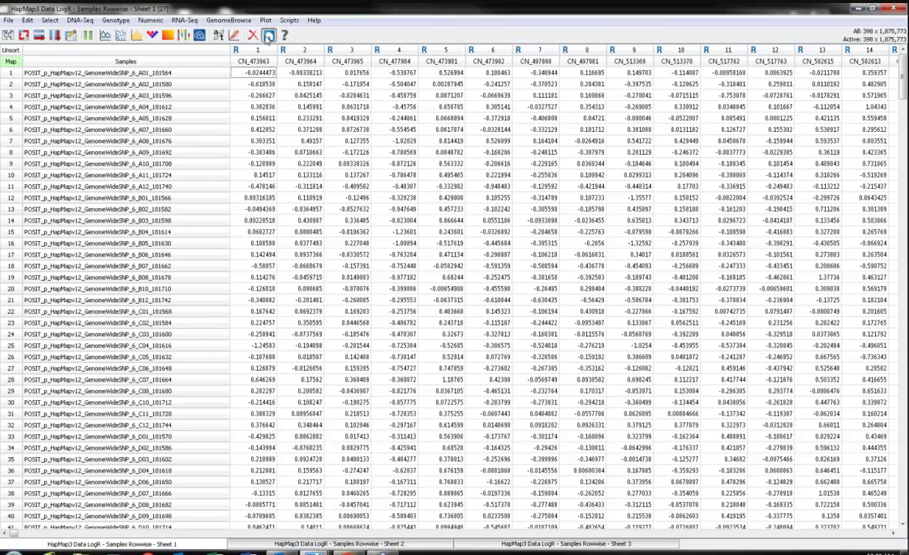
Open the Wave Factors spreadsheet from the project navigator and sort it by Abs Wave Factor in descending order.
{"action": "left_click", "coordinate": [268, 34]}
{"action": "left_click", "coordinate": [202, 178]}
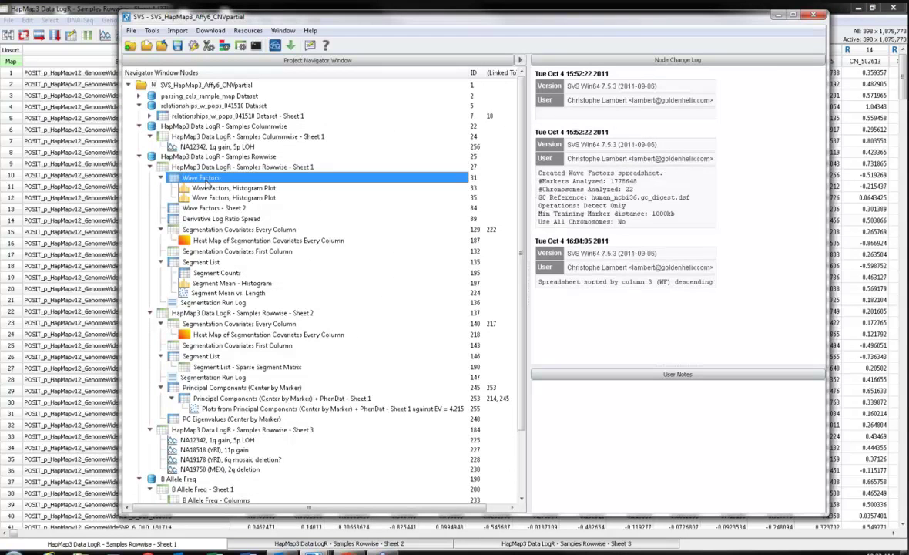
{"action": "double_click", "coordinate": [206, 183]}
{"action": "right_click", "coordinate": [386, 163]}
{"action": "left_click", "coordinate": [425, 188]}
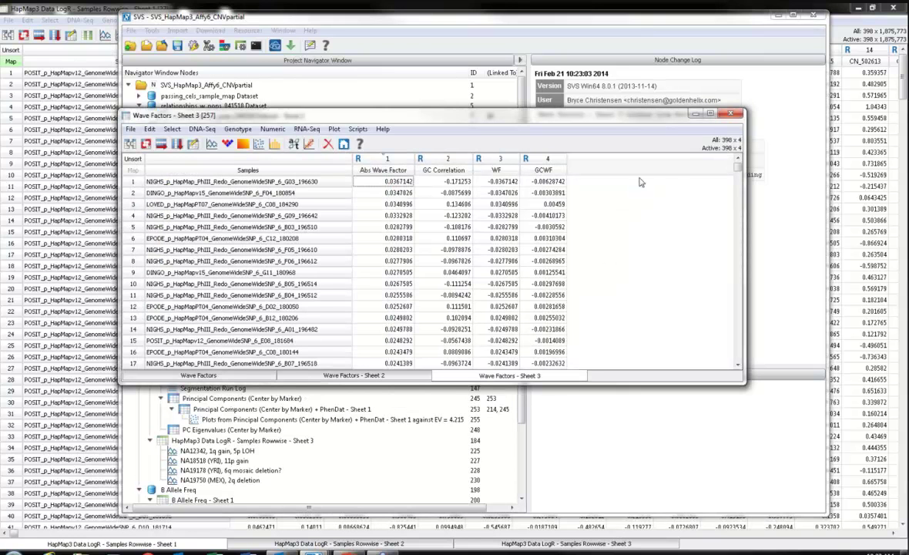
Examine the sorted wave factors from the highest to the lowest sample and close the spreadsheet.
{"action": "left_click_drag", "start_coordinate": [738, 168], "coordinate": [736, 379]}
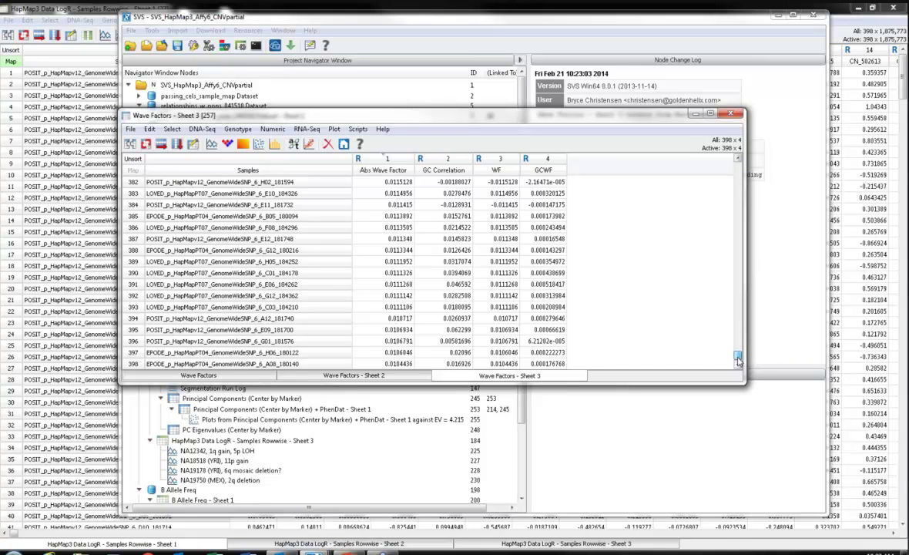
{"action": "left_click_drag", "start_coordinate": [737, 360], "coordinate": [681, 151]}
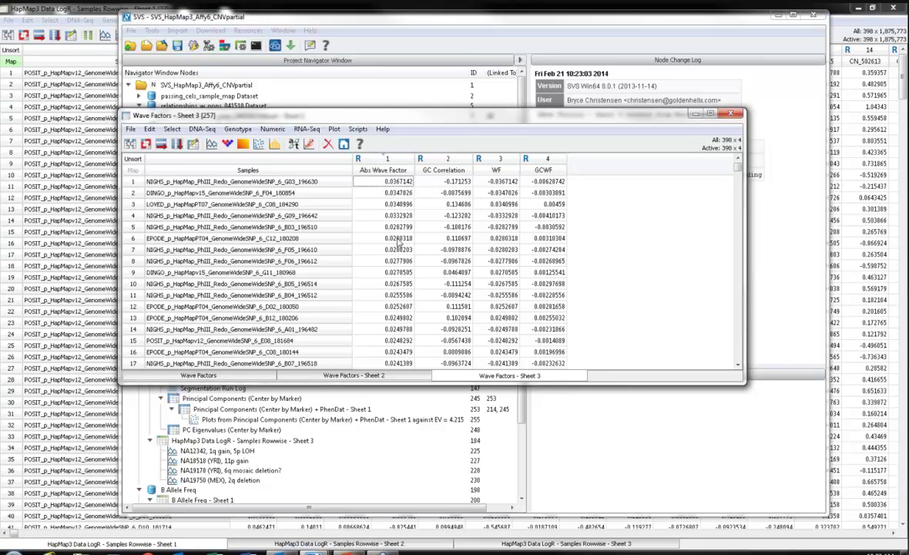
{"action": "mouse_move", "coordinate": [314, 550]}
{"action": "left_click", "coordinate": [729, 114]}
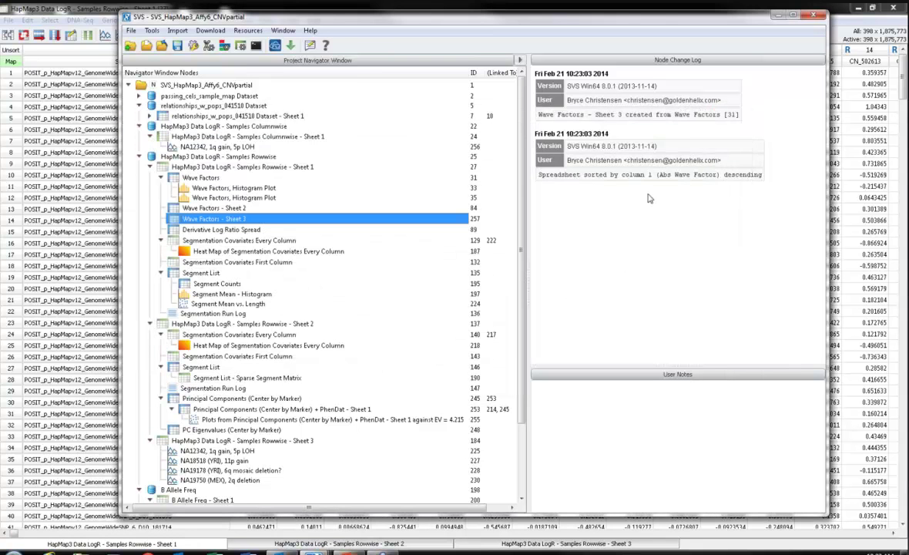
Open the Derivative Log Ratio Spread spreadsheet and plot a histogram of the All column.
{"action": "double_click", "coordinate": [197, 231]}
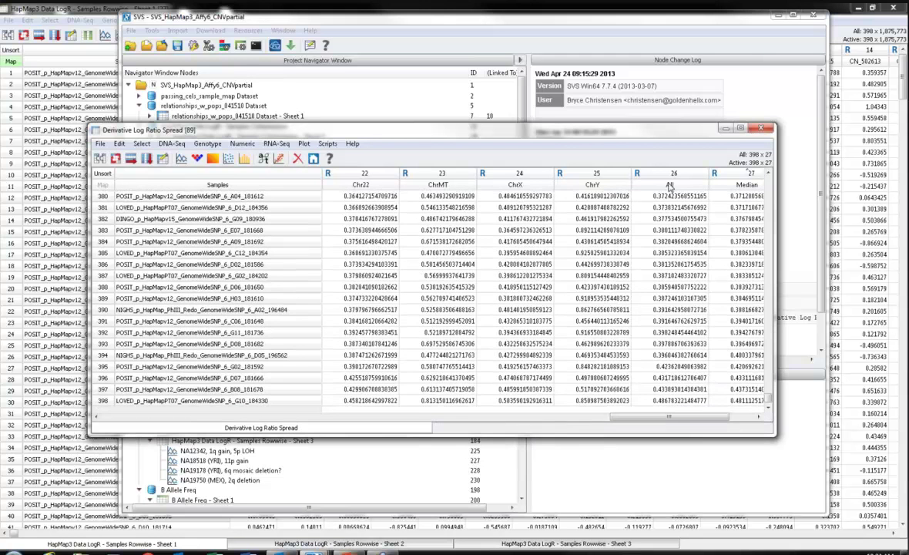
{"action": "right_click", "coordinate": [670, 186]}
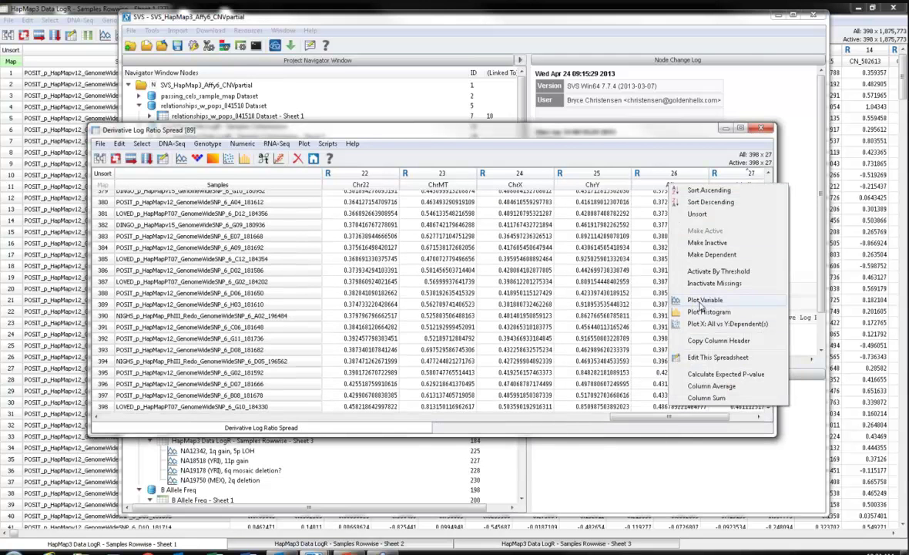
{"action": "left_click", "coordinate": [701, 303]}
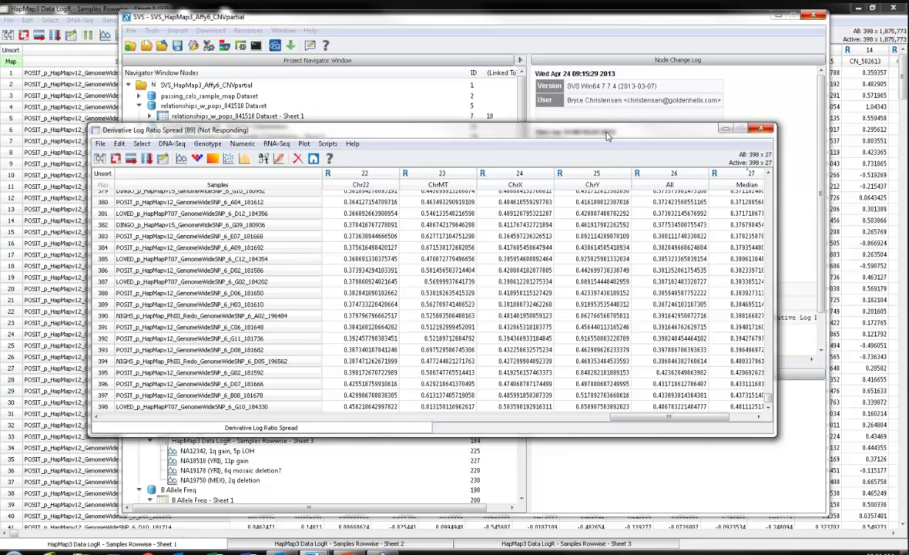
Force the unresponsive program to close and reopen the SVS_HapMap3_Affy6_CNVpartial project, recovering its auto-saved version.
{"action": "left_click", "coordinate": [760, 129]}
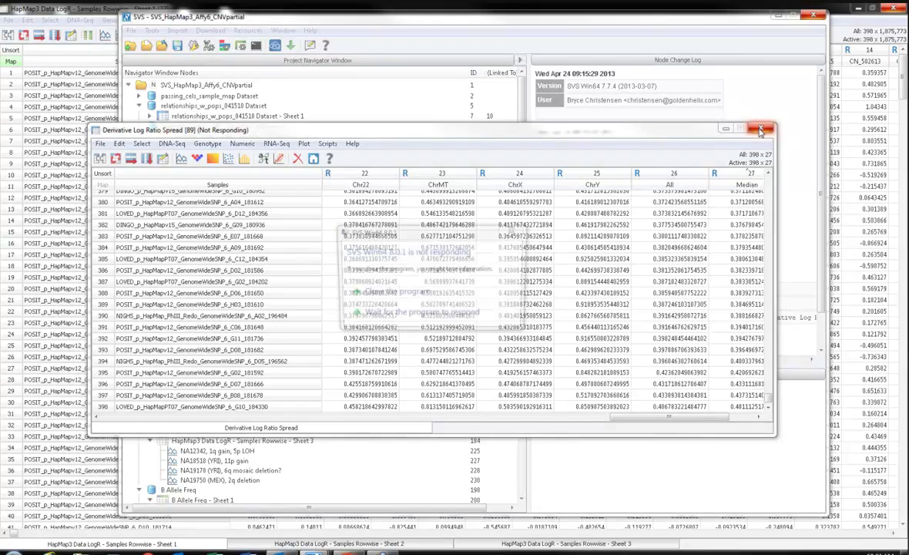
{"action": "left_click", "coordinate": [395, 293]}
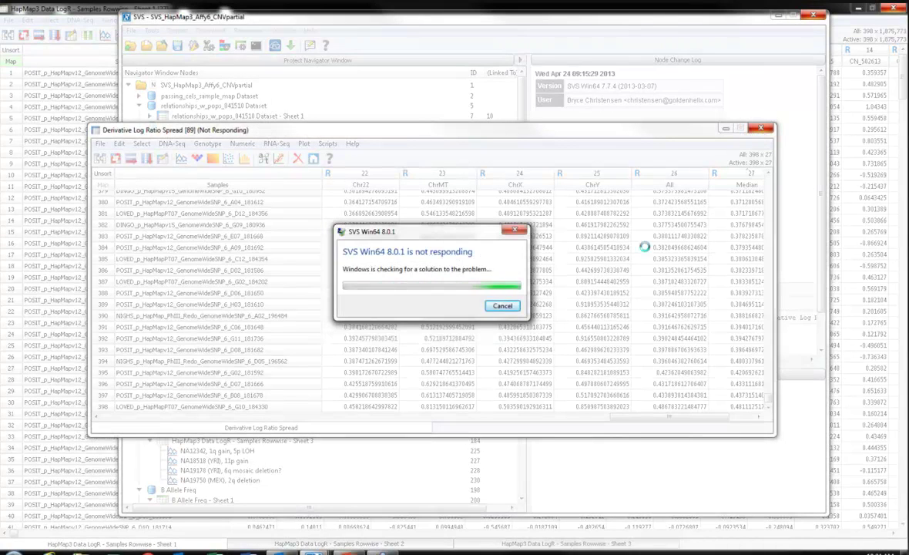
{"action": "left_click", "coordinate": [501, 307]}
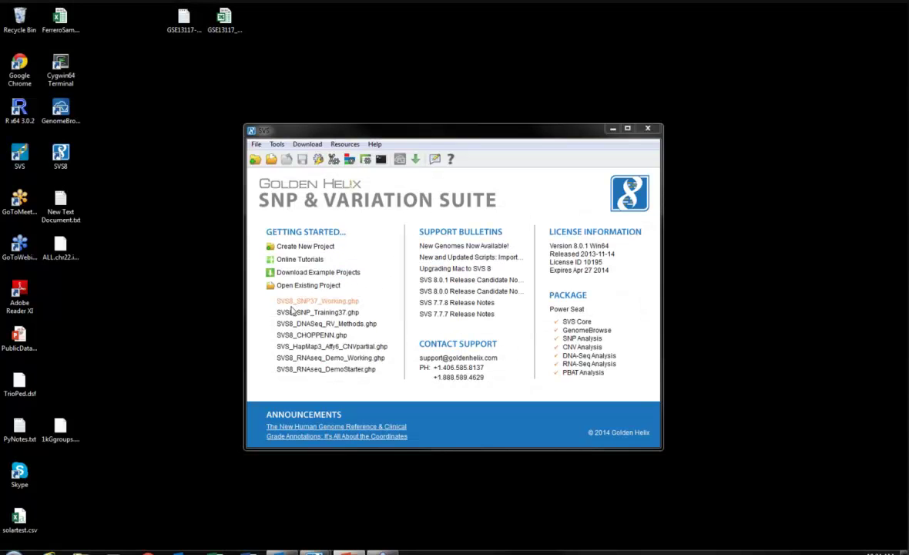
{"action": "left_click", "coordinate": [295, 348]}
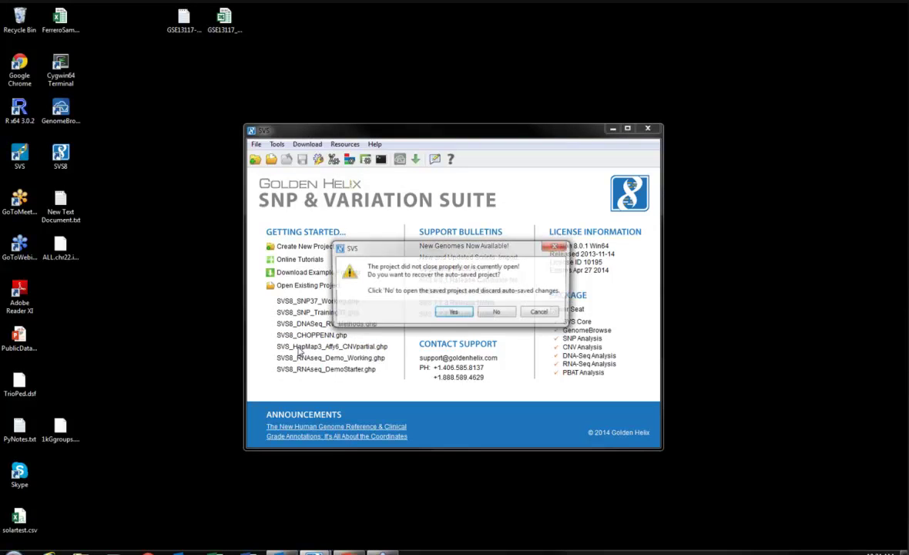
{"action": "left_click", "coordinate": [453, 312]}
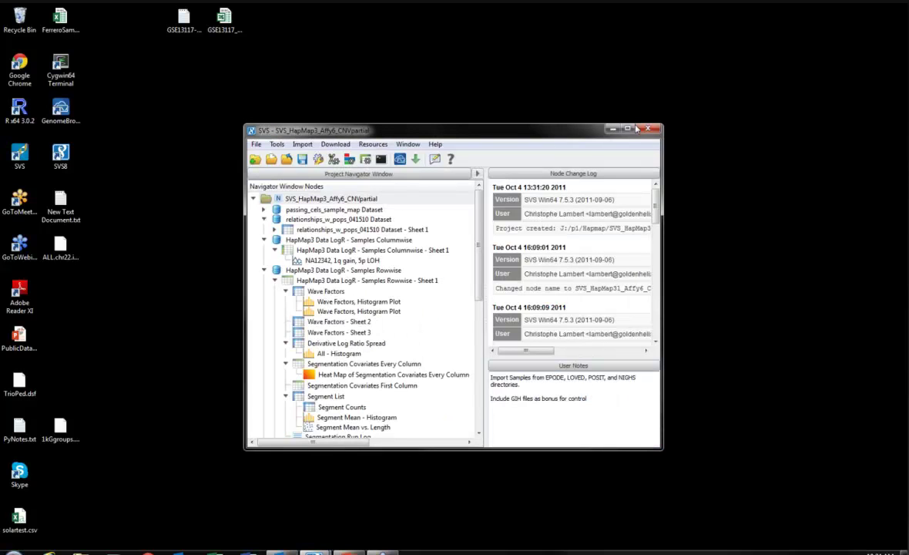
Maximize the project window, open HapMap3 Data LogR - Samples Rowwise - Sheet 1, and display its CNAM Optimal Segmenting options.
{"action": "left_click", "coordinate": [629, 129]}
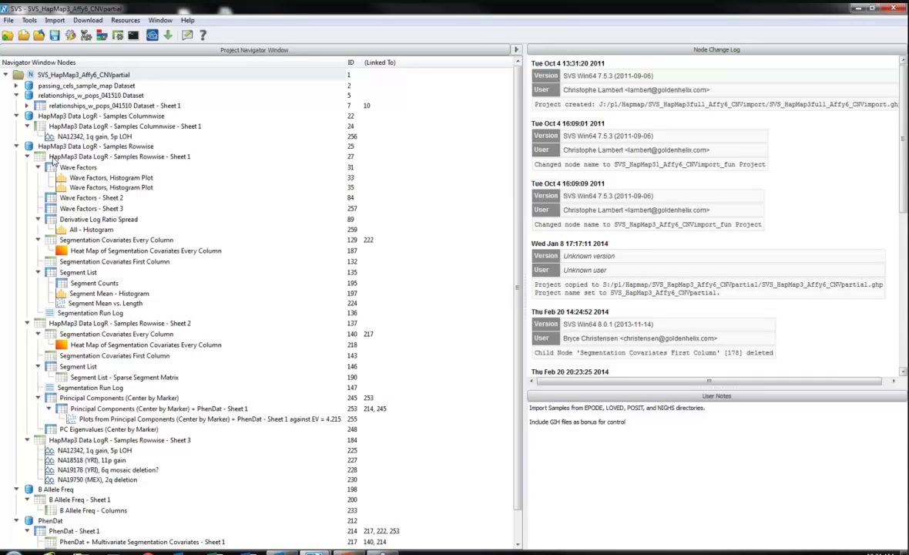
{"action": "left_click", "coordinate": [54, 158]}
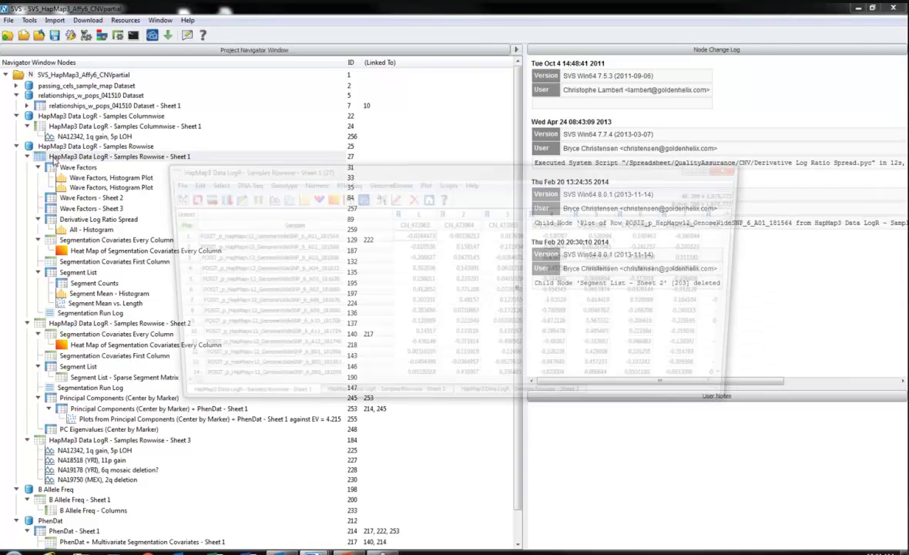
{"action": "left_click", "coordinate": [309, 182]}
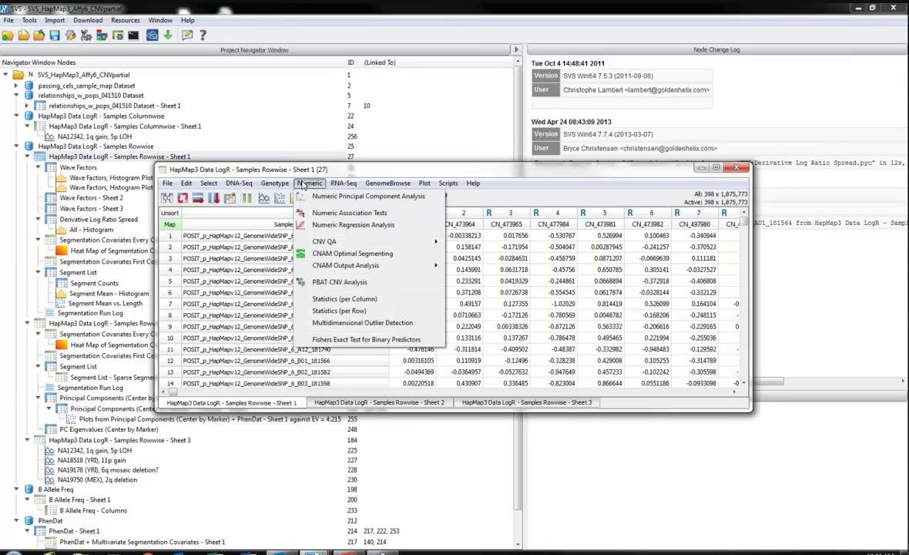
{"action": "left_click", "coordinate": [371, 257]}
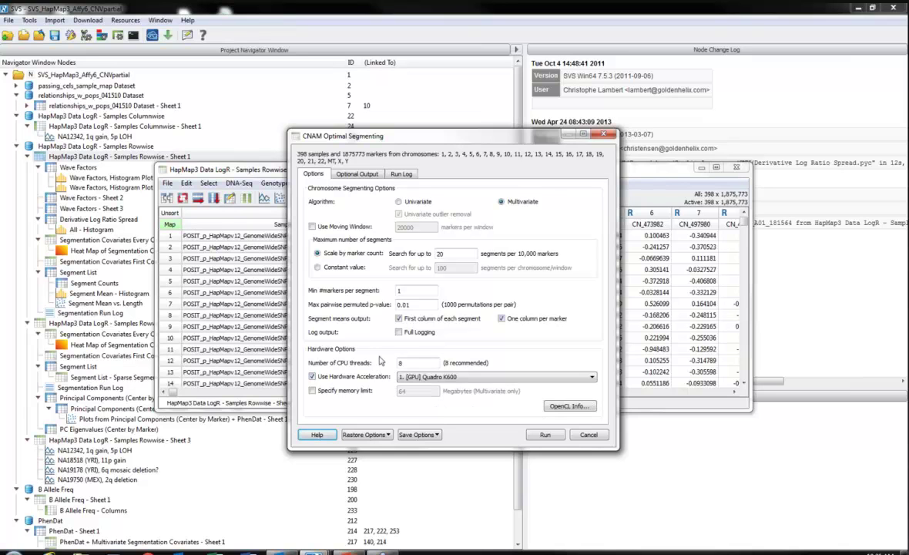
Compare the Univariate and Multivariate algorithm options, cancel the segmentation, and minimize the source spreadsheet.
{"action": "left_click", "coordinate": [415, 202]}
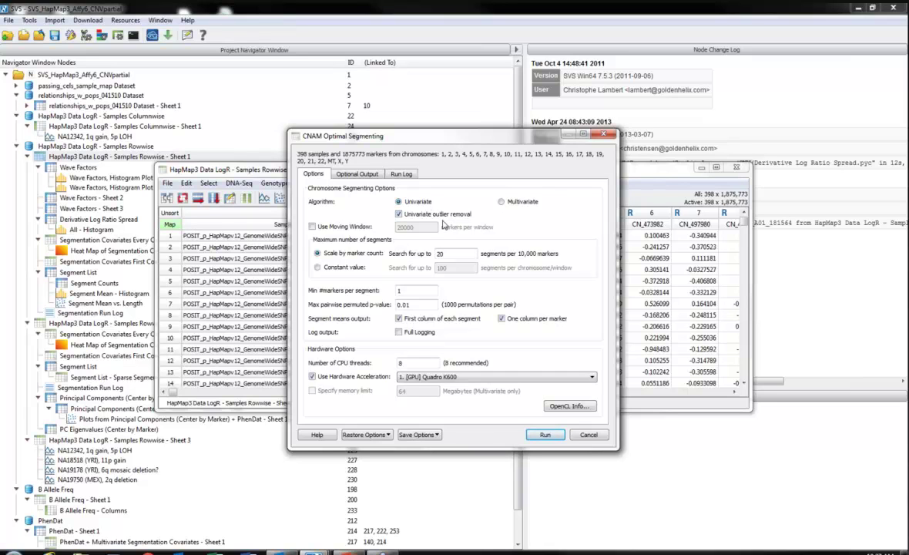
{"action": "left_click", "coordinate": [502, 202]}
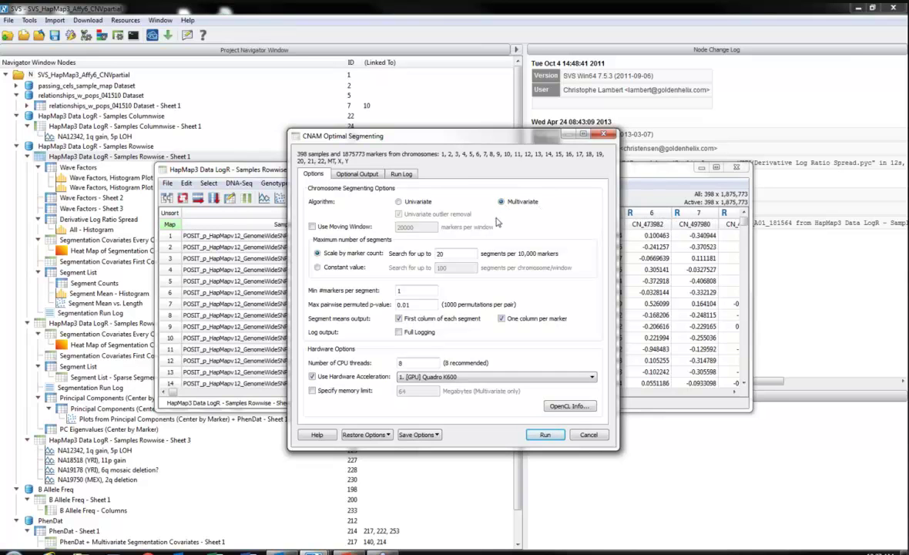
{"action": "left_click", "coordinate": [587, 435]}
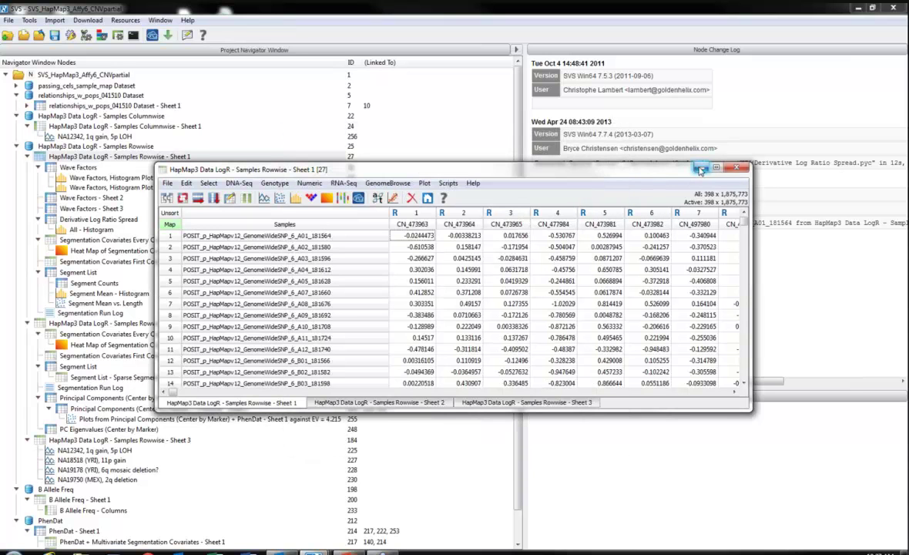
{"action": "left_click", "coordinate": [699, 170]}
Open the NA12342, 1q gain, 5p LOH plot under Samples Columnwise - Sheet 1 and close it after viewing.
{"action": "double_click", "coordinate": [93, 136]}
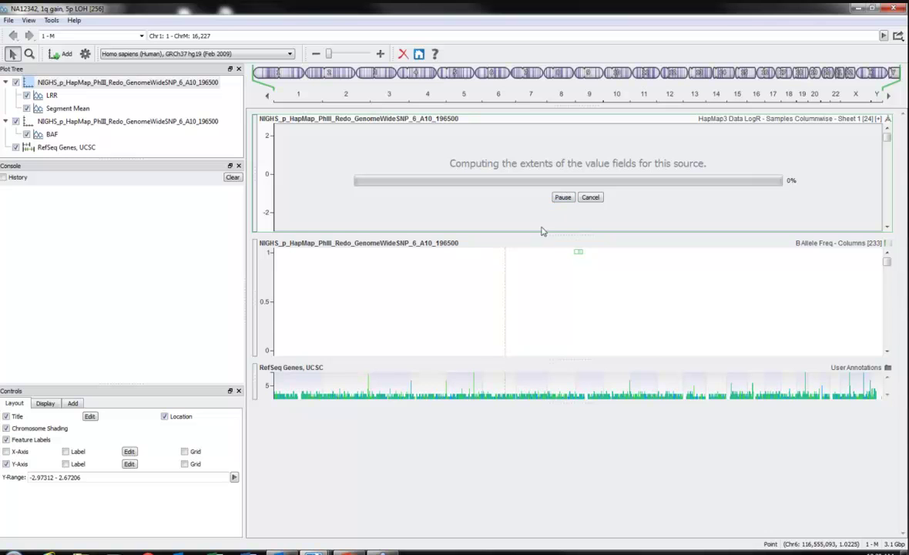
{"action": "left_click", "coordinate": [894, 8]}
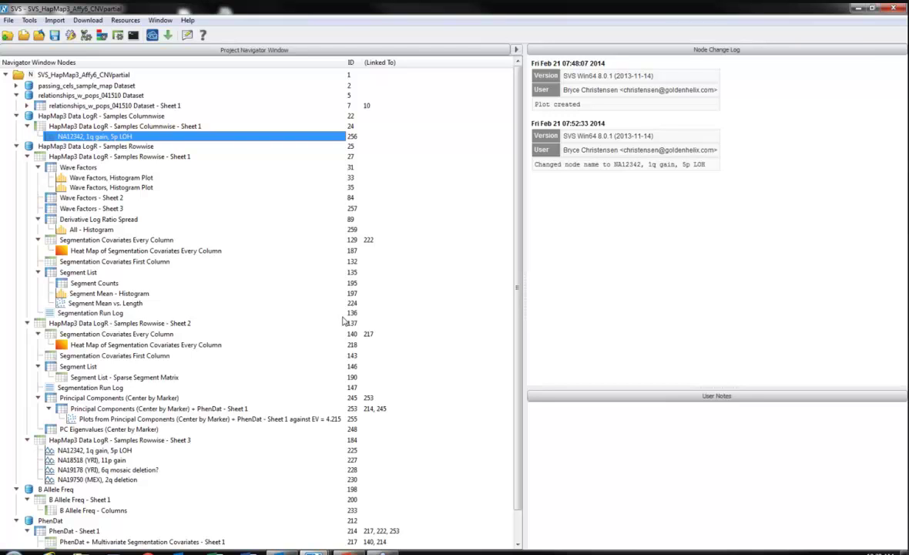
Open the Segment List under Samples Rowwise - Sheet 1 maximized, examine it from the first row, and return to the project navigator.
{"action": "left_click", "coordinate": [94, 333]}
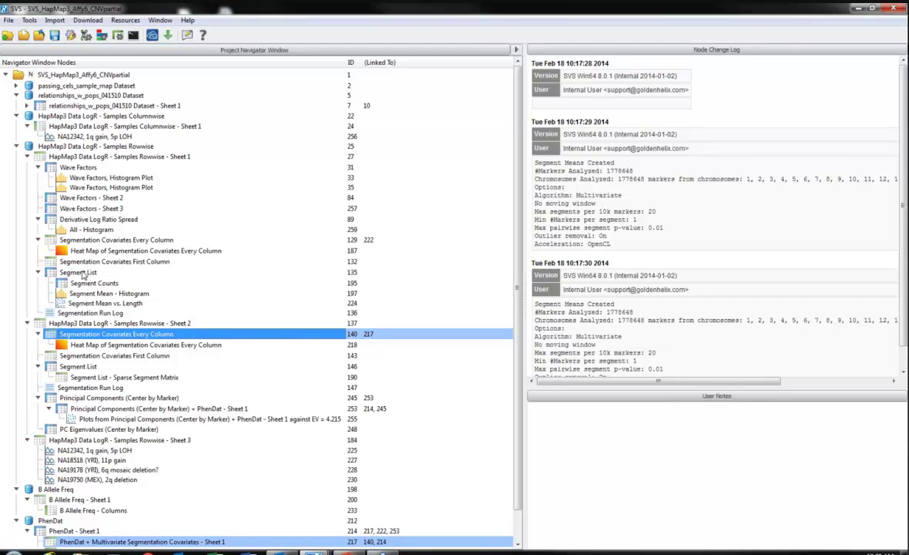
{"action": "left_click", "coordinate": [72, 273]}
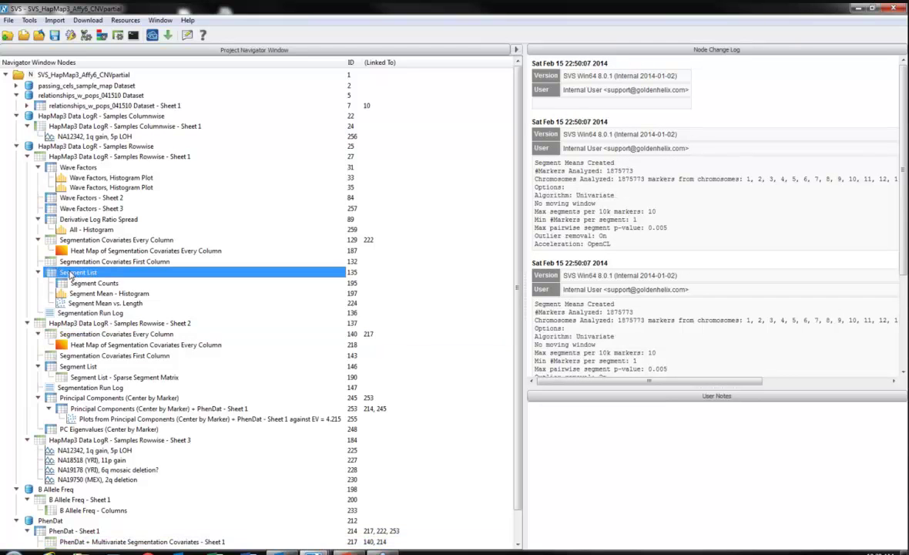
{"action": "double_click", "coordinate": [68, 273]}
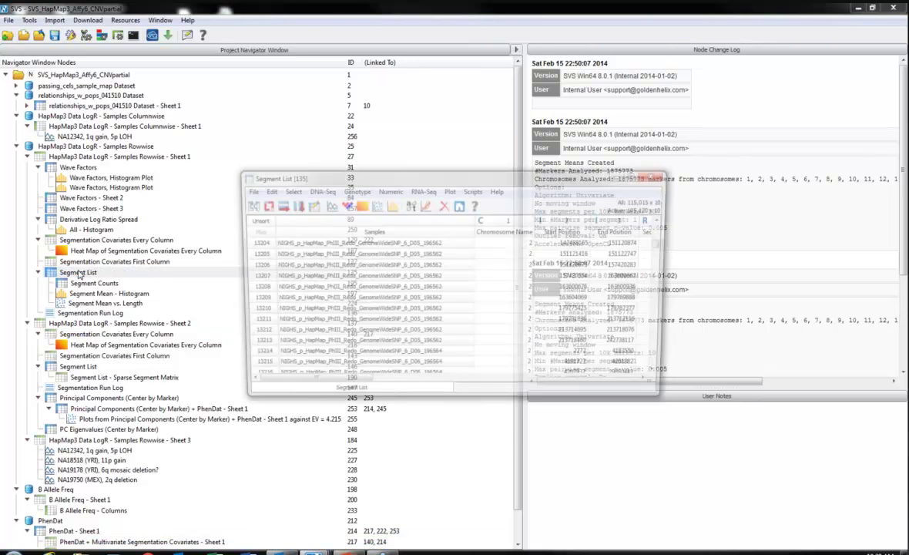
{"action": "left_click", "coordinate": [636, 176]}
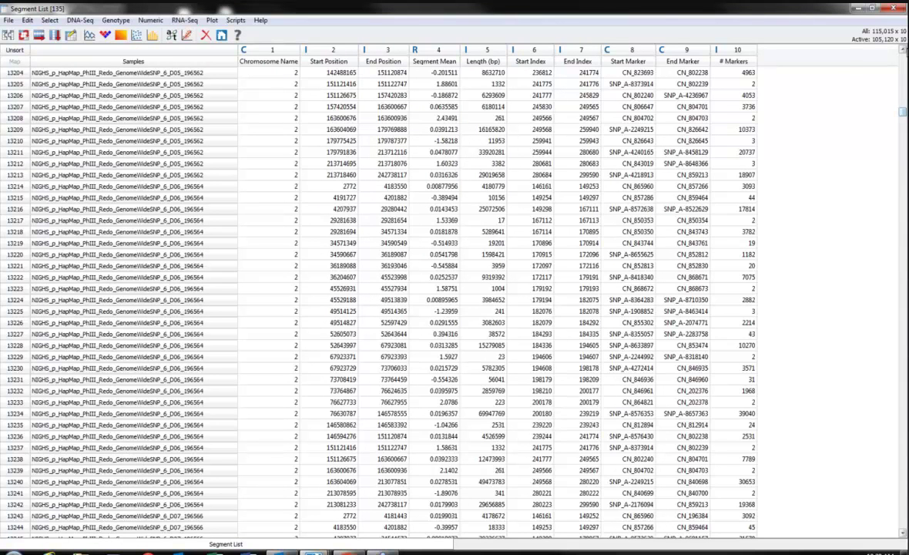
{"action": "key", "text": "ctrl+Home"}
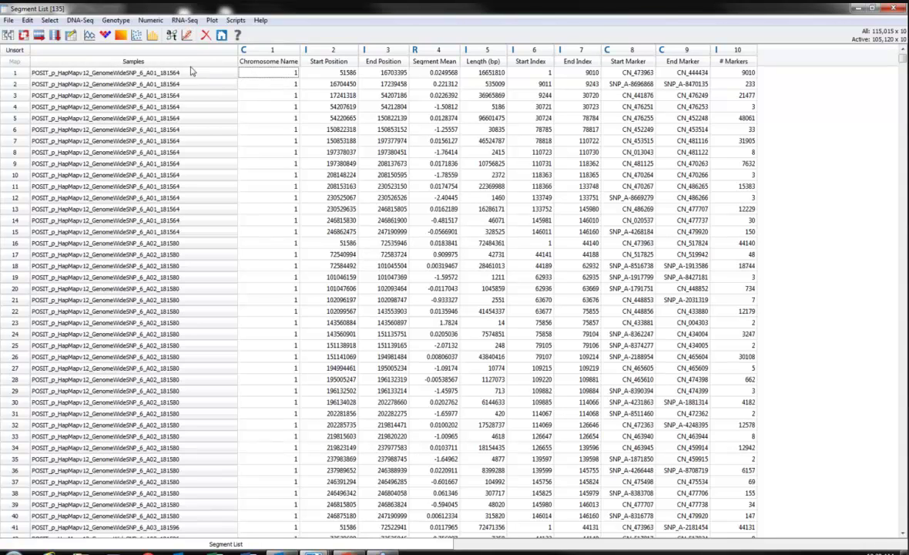
{"action": "left_click", "coordinate": [260, 95]}
{"action": "key", "text": "alt+Tab"}
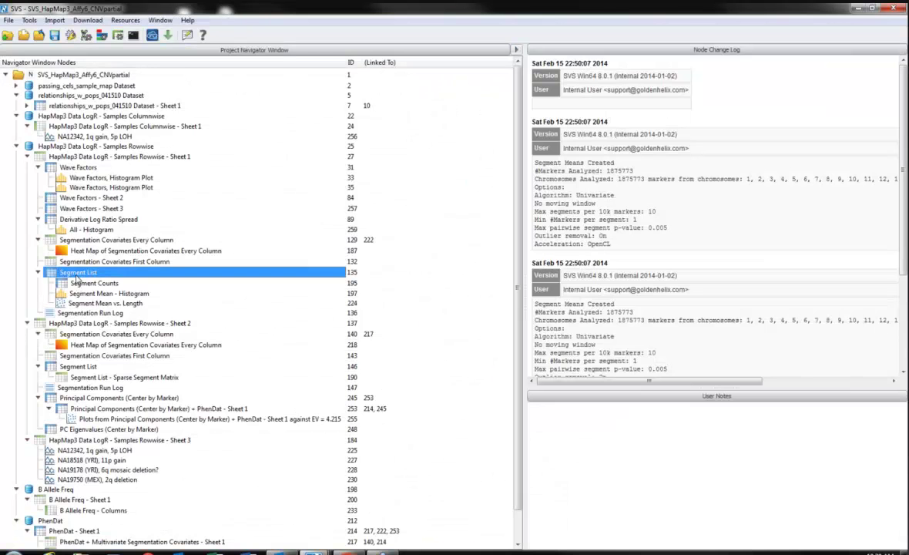
Examine the Segment Mean histogram at reset zoom and with the Y-axis limited to about 1,845, and close it.
{"action": "left_click", "coordinate": [77, 296]}
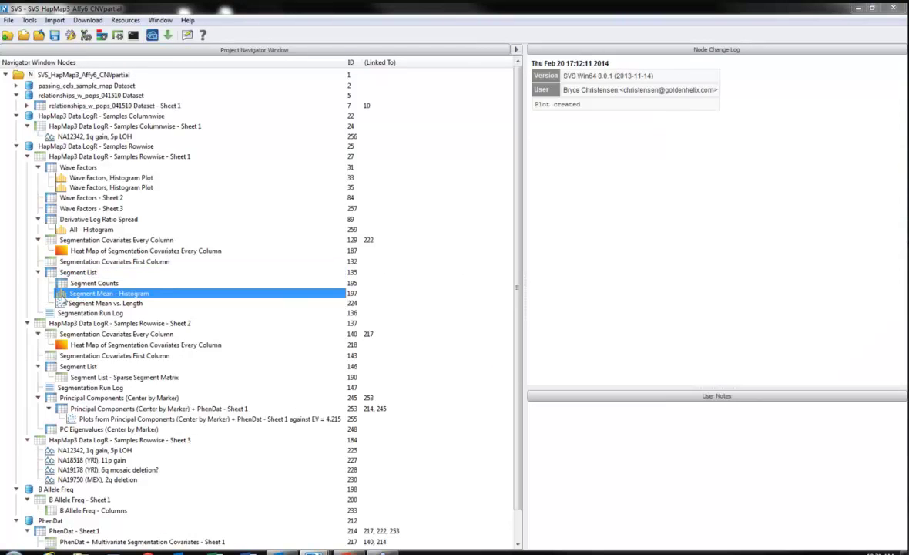
{"action": "double_click", "coordinate": [61, 299]}
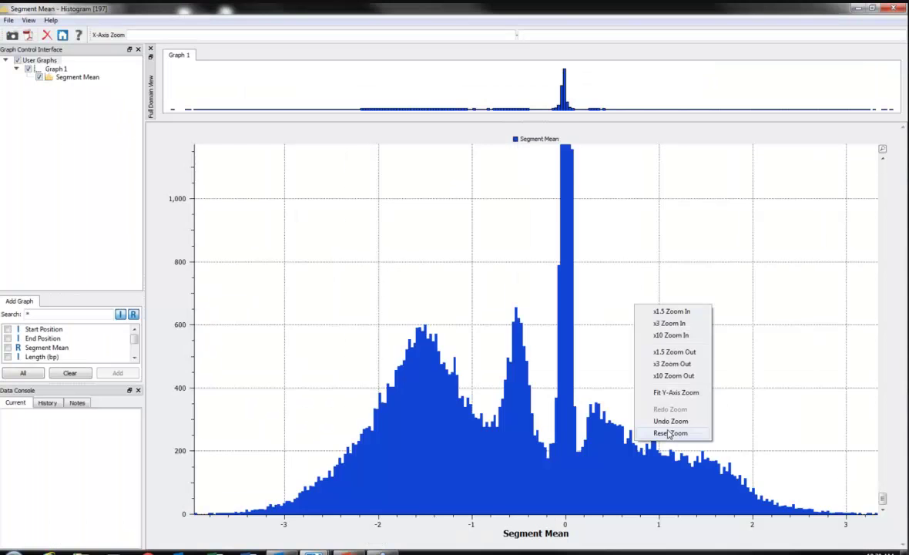
{"action": "left_click", "coordinate": [664, 430]}
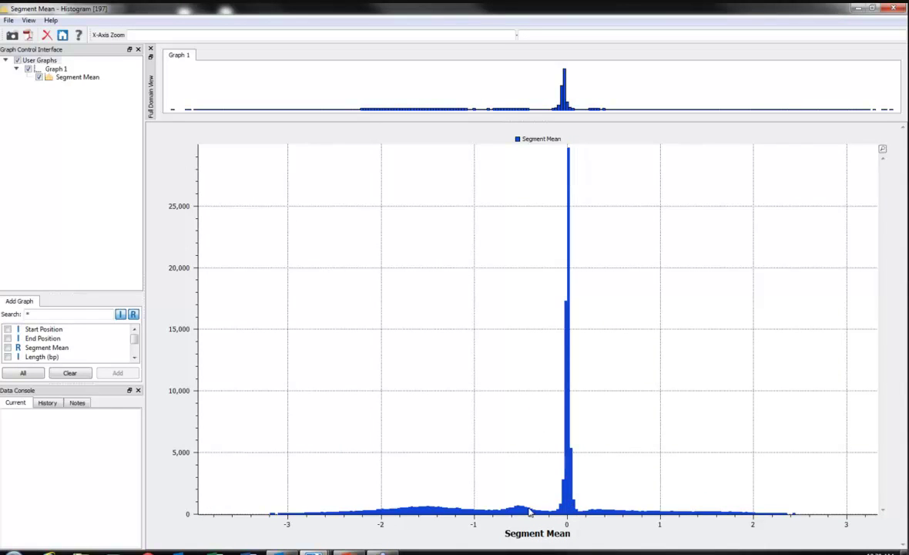
{"action": "left_click_drag", "start_coordinate": [177, 490], "coordinate": [177, 541]}
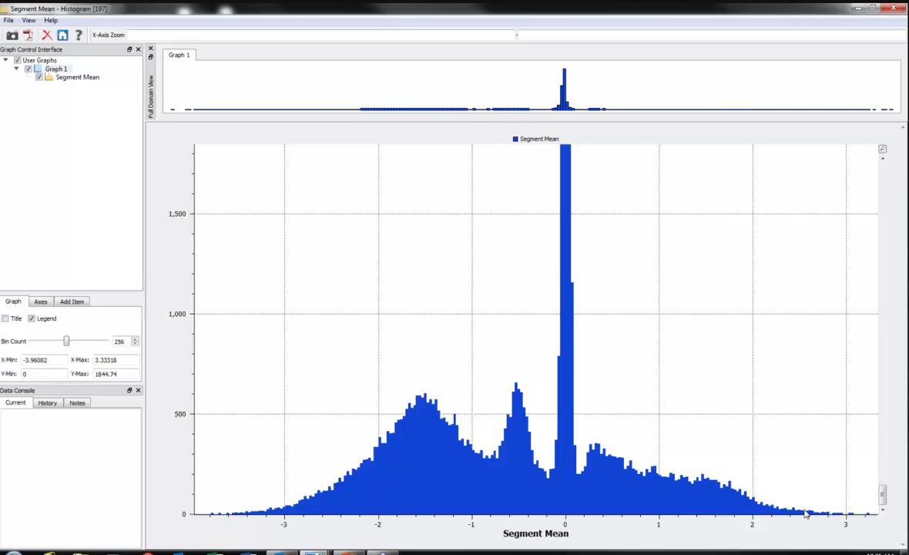
{"action": "mouse_move", "coordinate": [812, 527]}
{"action": "left_click", "coordinate": [874, 10]}
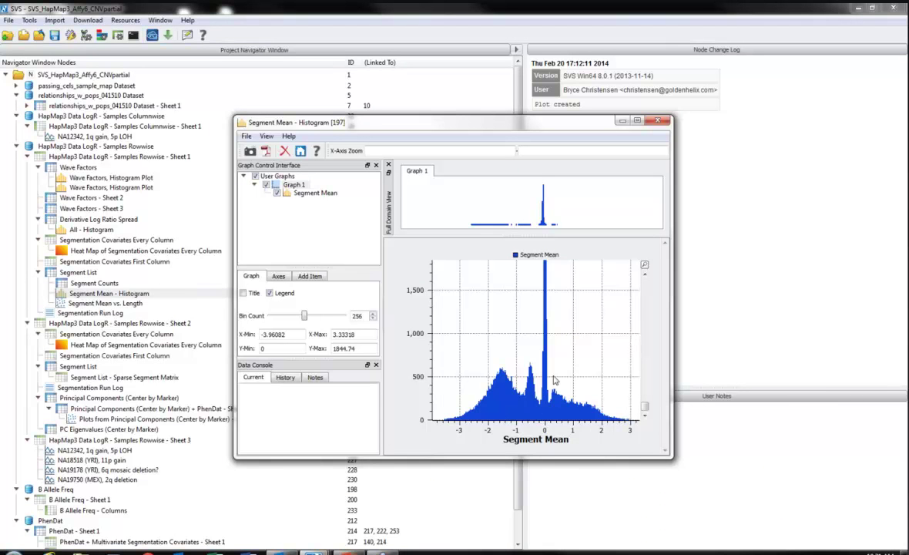
{"action": "left_click", "coordinate": [638, 121]}
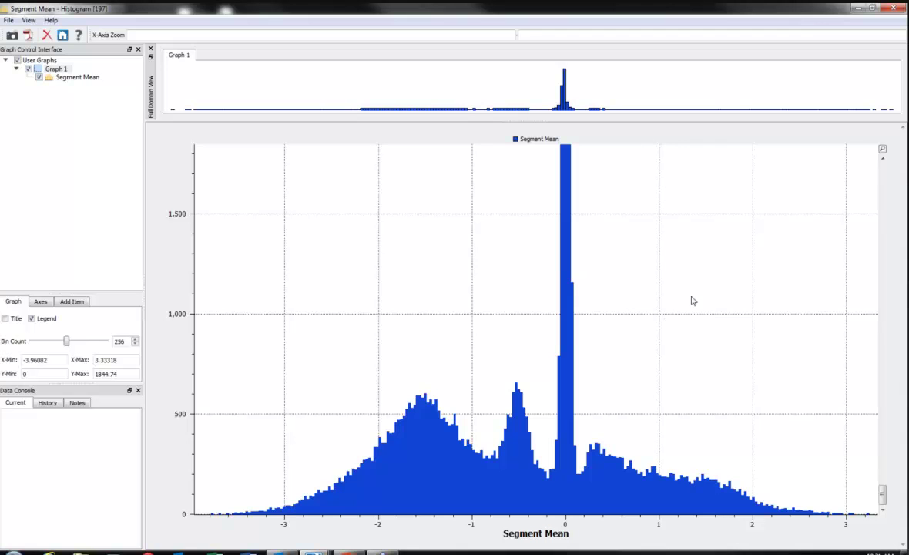
{"action": "left_click", "coordinate": [896, 13]}
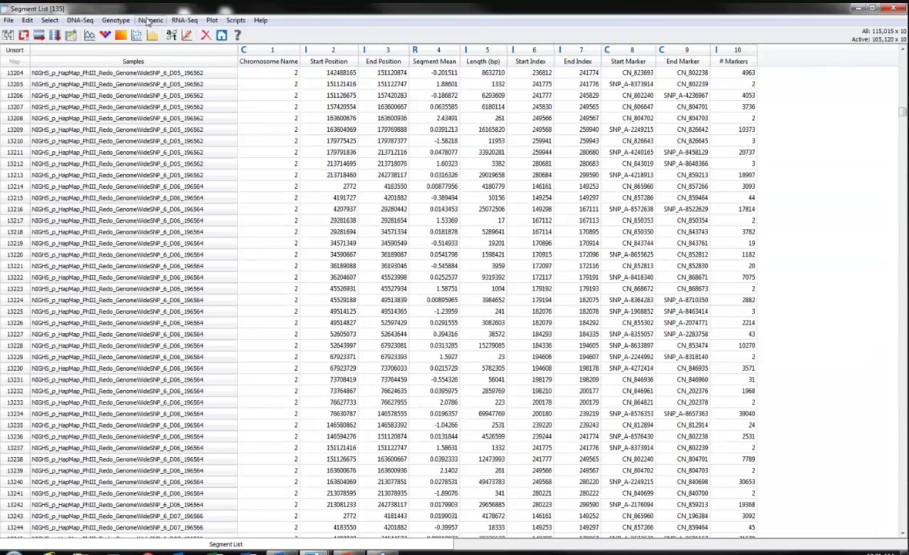
Review the CNAM Output Analysis commands available for the Segment List and close the spreadsheet without running any.
{"action": "left_click", "coordinate": [147, 22]}
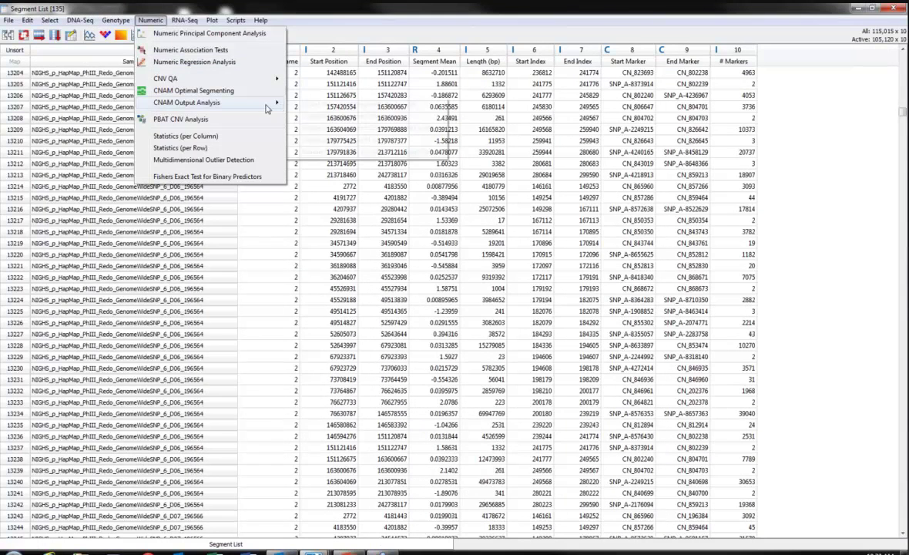
{"action": "mouse_move", "coordinate": [266, 108]}
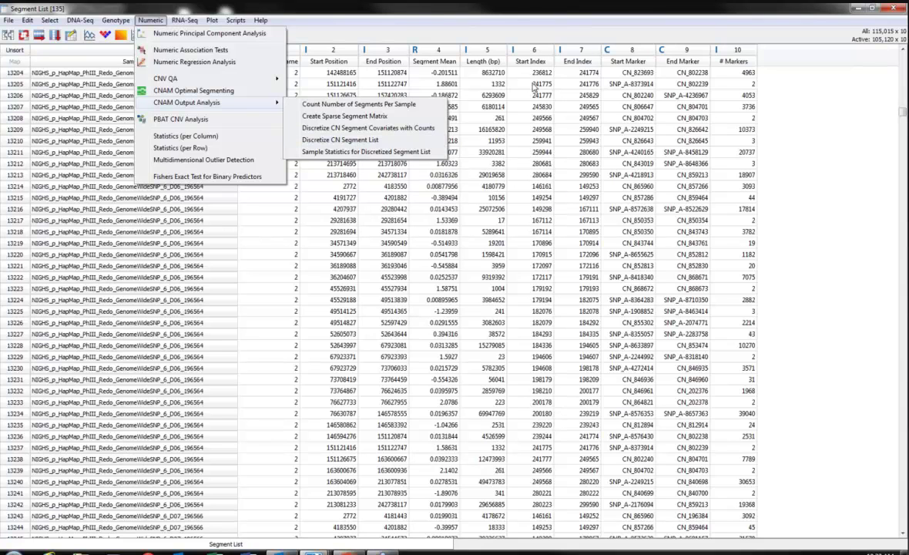
{"action": "left_click", "coordinate": [534, 44]}
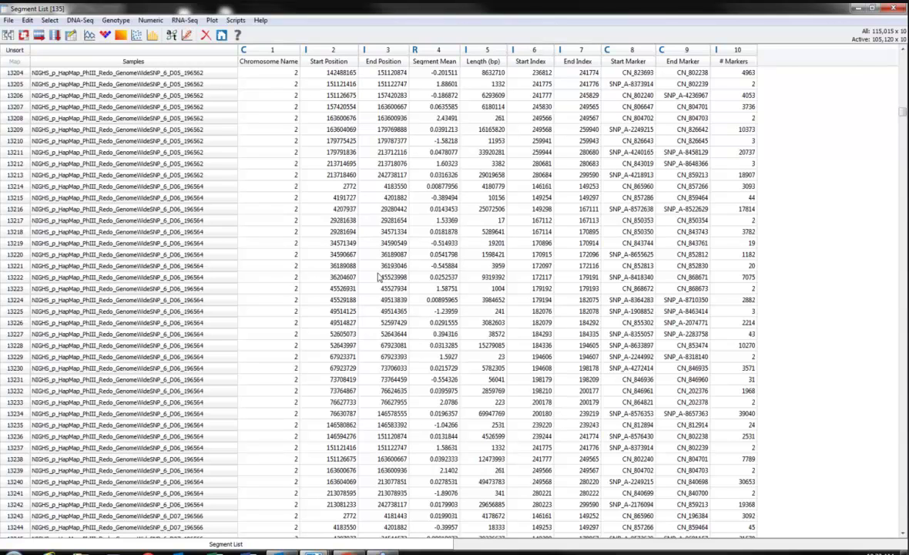
{"action": "left_click", "coordinate": [892, 9]}
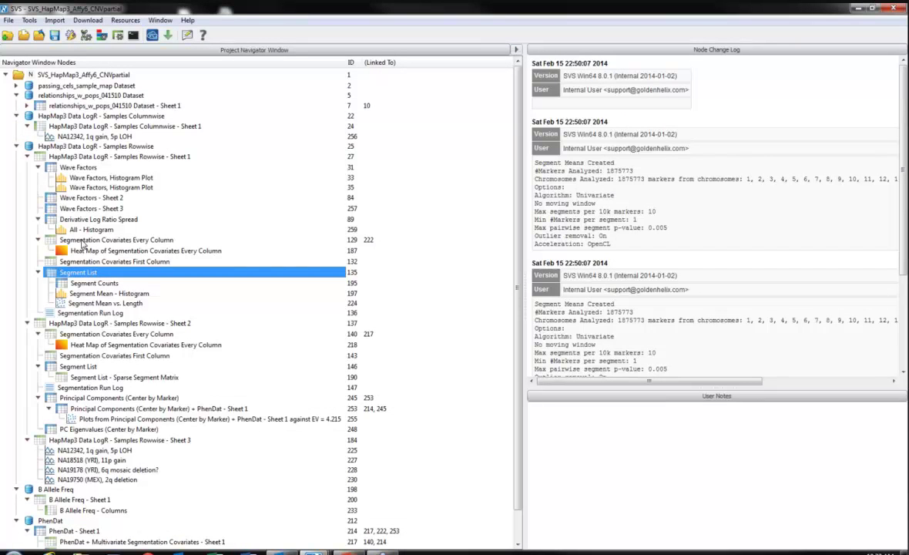
View the Segmentation Covariates Every Column spreadsheet under Samples Rowwise - Sheet 1 maximized and return to the project navigator.
{"action": "double_click", "coordinate": [82, 241]}
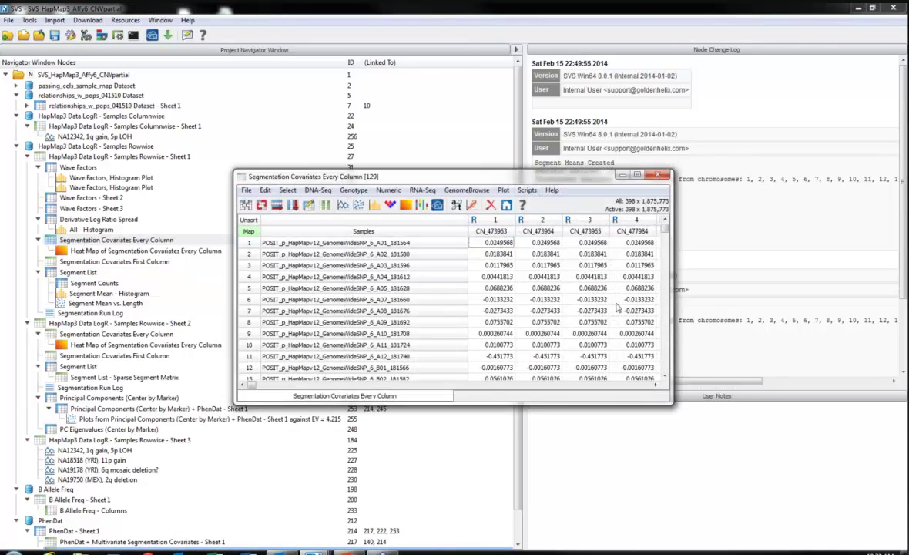
{"action": "left_click", "coordinate": [639, 177]}
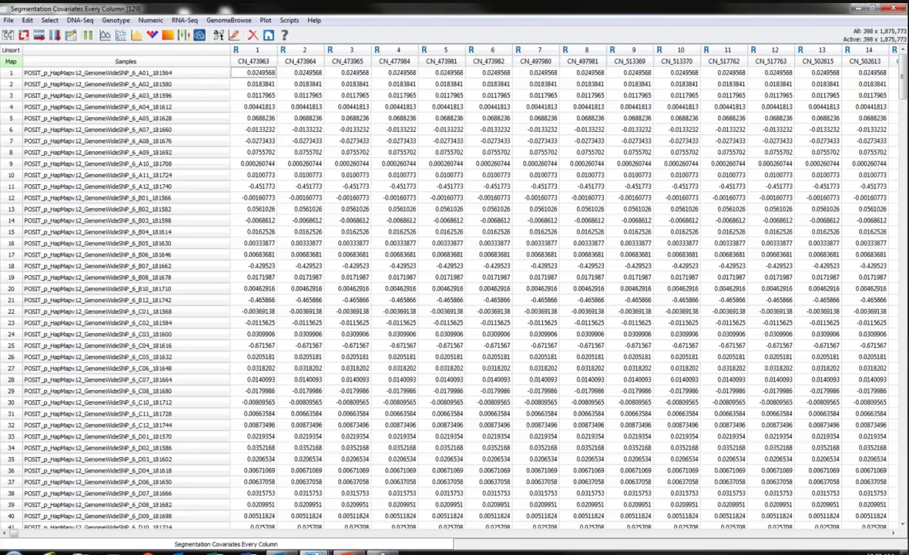
{"action": "mouse_move", "coordinate": [311, 548]}
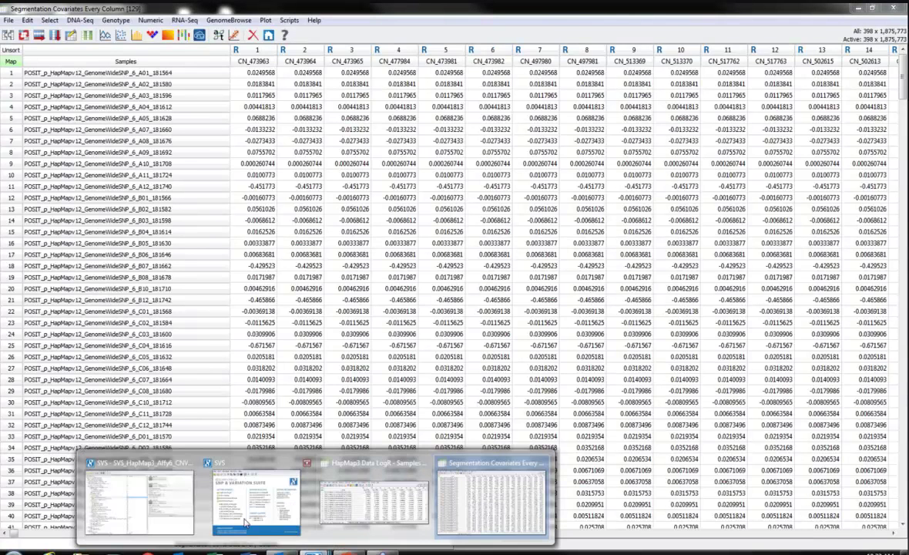
{"action": "left_click", "coordinate": [155, 504]}
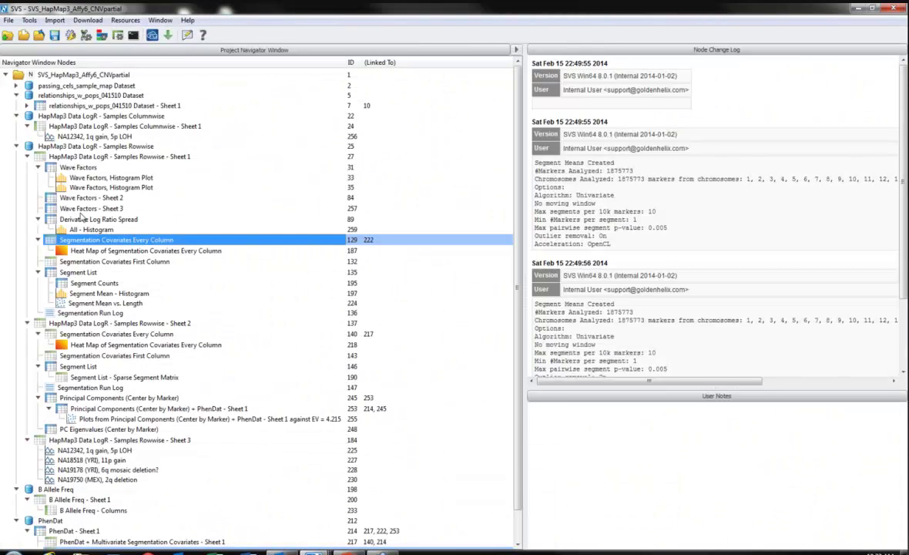
Review the Segment List columns through # Markers, and bring back the Segmentation Covariates Every Column spreadsheet in a smaller window.
{"action": "left_click", "coordinate": [66, 272]}
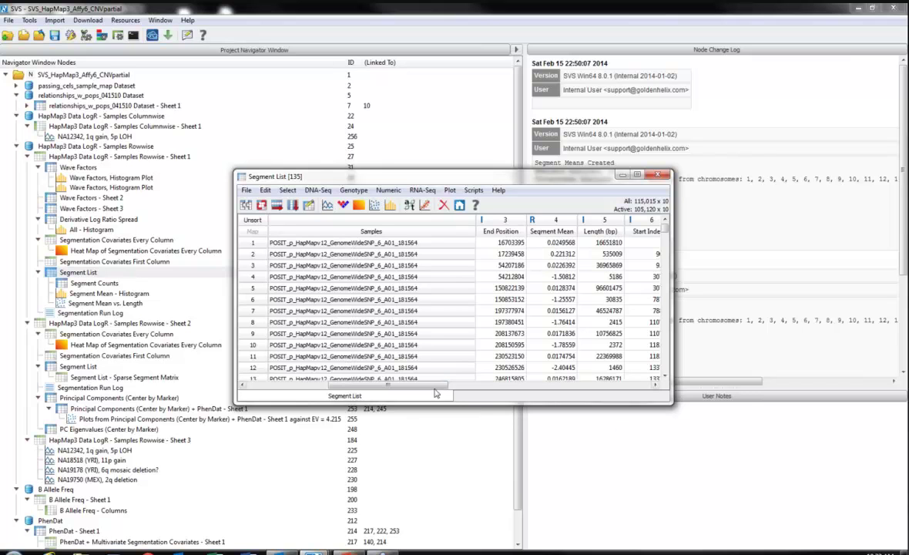
{"action": "scroll", "coordinate": [539, 347], "scroll_direction": "right", "scroll_amount": 5}
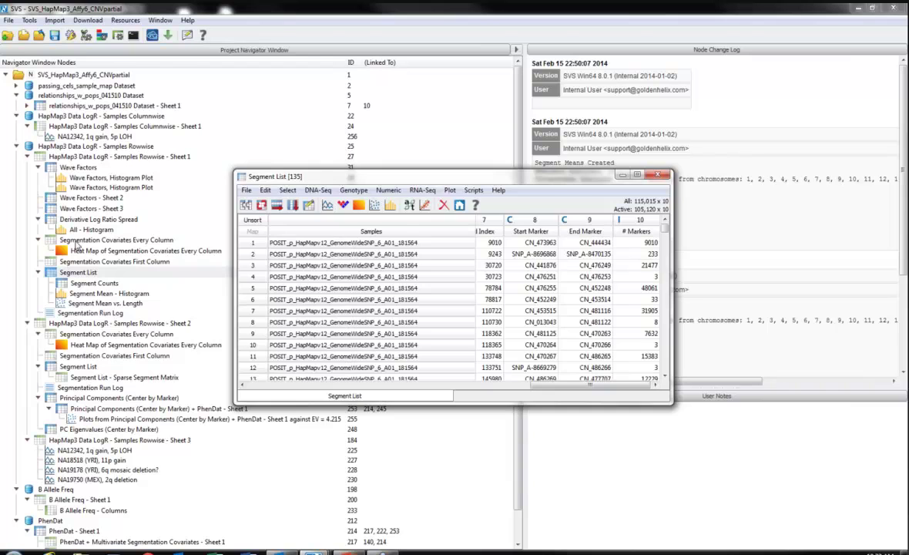
{"action": "left_click", "coordinate": [77, 245]}
{"action": "double_click", "coordinate": [77, 242]}
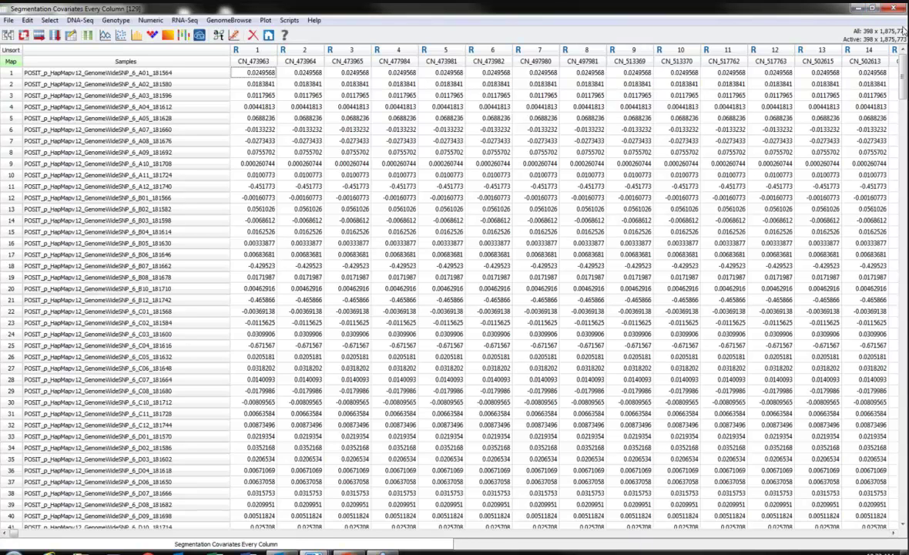
{"action": "double_click", "coordinate": [803, 9]}
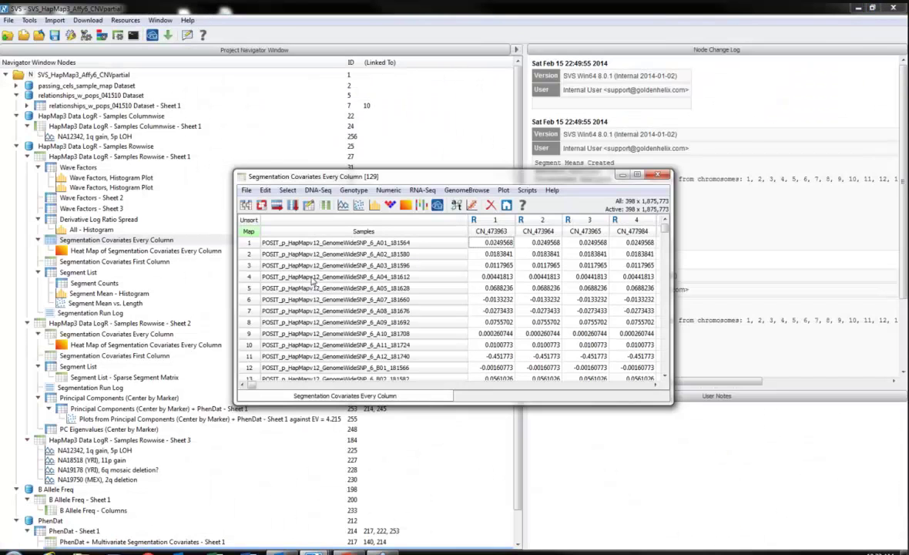
Open the Sheet 1 Heat Map of Segmentation Covariates Every Column and display chromosome 10 only.
{"action": "left_click", "coordinate": [94, 252]}
{"action": "double_click", "coordinate": [94, 252]}
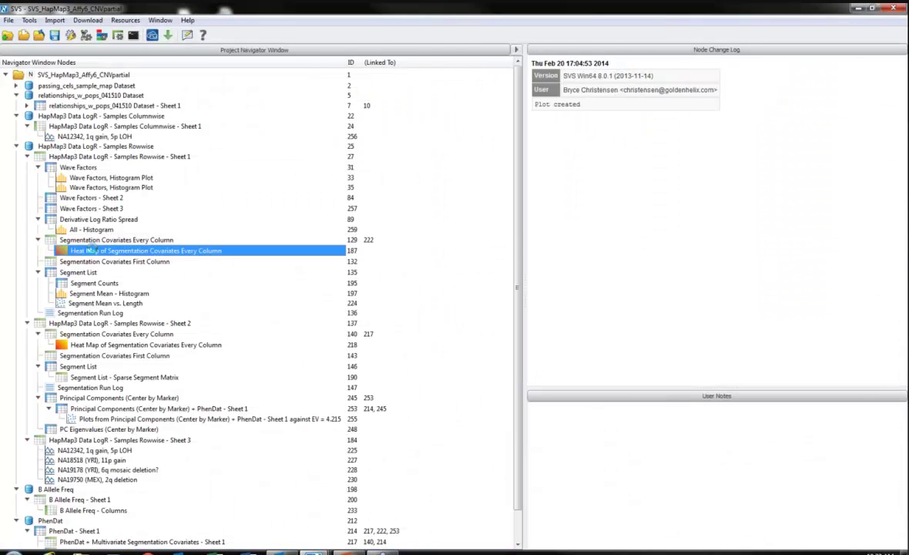
{"action": "left_click_drag", "start_coordinate": [561, 254], "coordinate": [518, 481]}
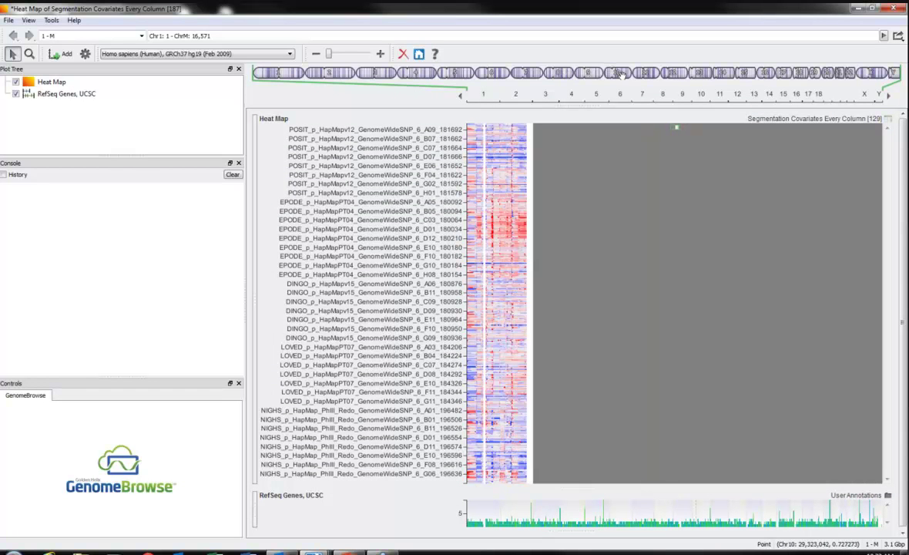
{"action": "left_click", "coordinate": [701, 72]}
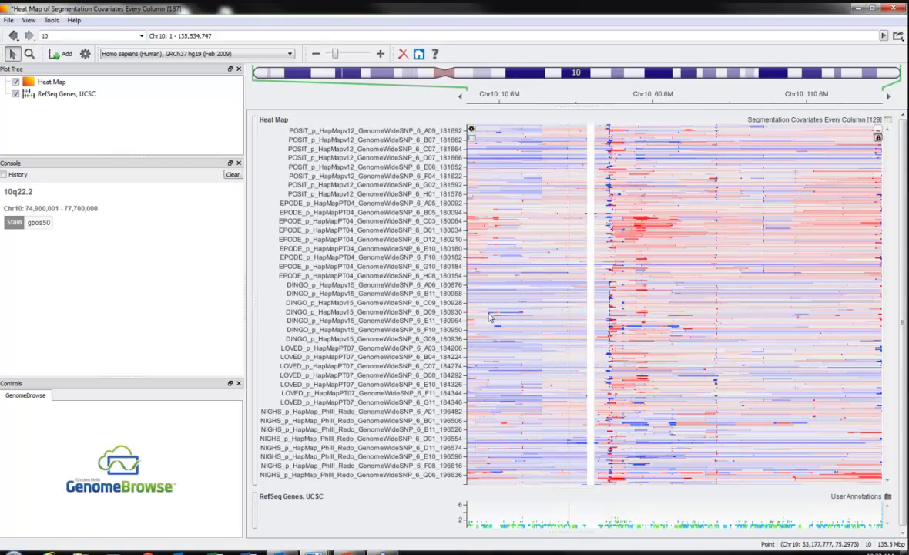
Turn off auto-computed color stop points in the Heat Map's display settings.
{"action": "left_click", "coordinate": [45, 85]}
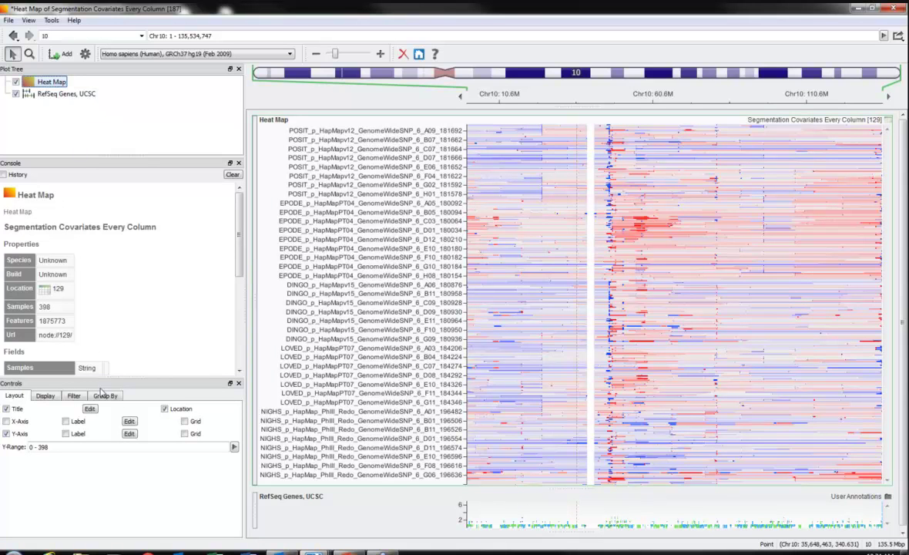
{"action": "left_click", "coordinate": [44, 396]}
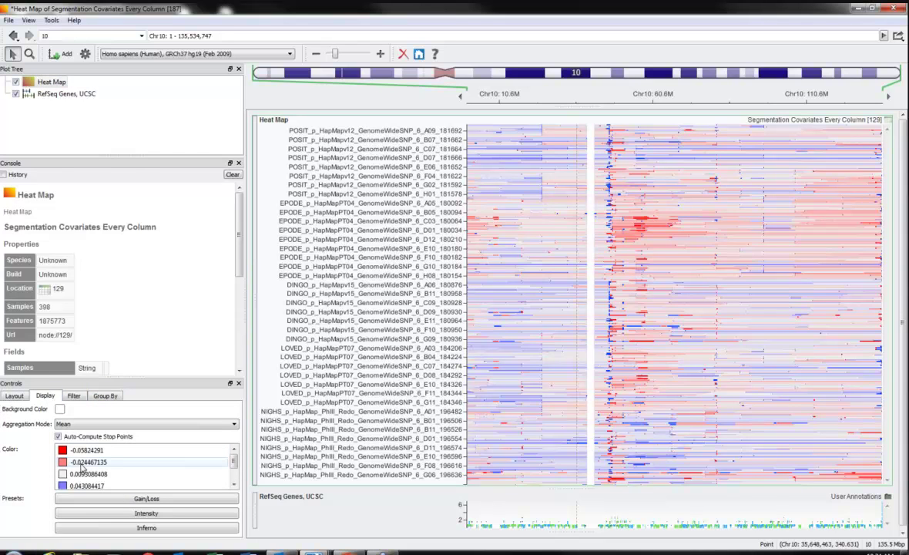
{"action": "left_click", "coordinate": [80, 435]}
Set the heat map's intermediate red color stop to -0.15 and its full red stop to -0.2.
{"action": "left_click", "coordinate": [87, 463]}
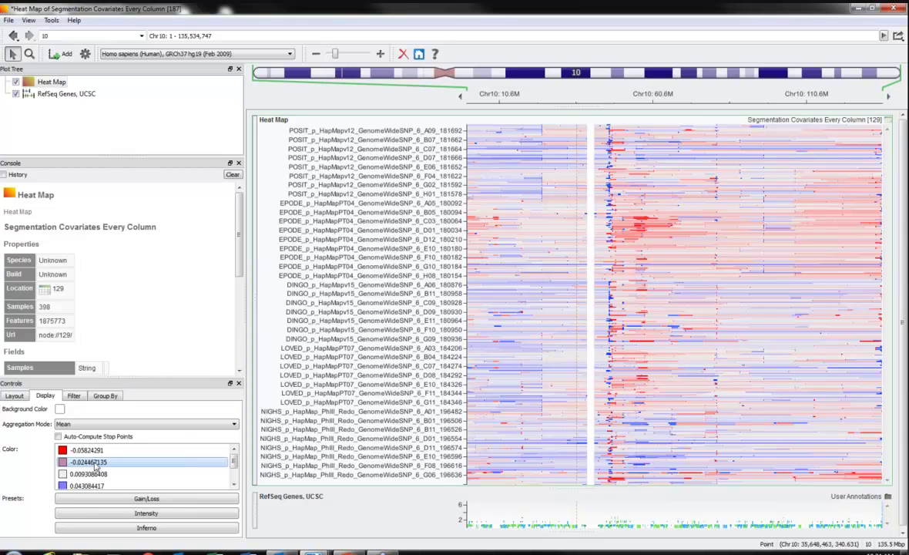
{"action": "key", "text": "Down"}
{"action": "key", "text": "Up"}
{"action": "right_click", "coordinate": [95, 465]}
{"action": "left_click", "coordinate": [119, 471]}
{"action": "type", "text": "-"}
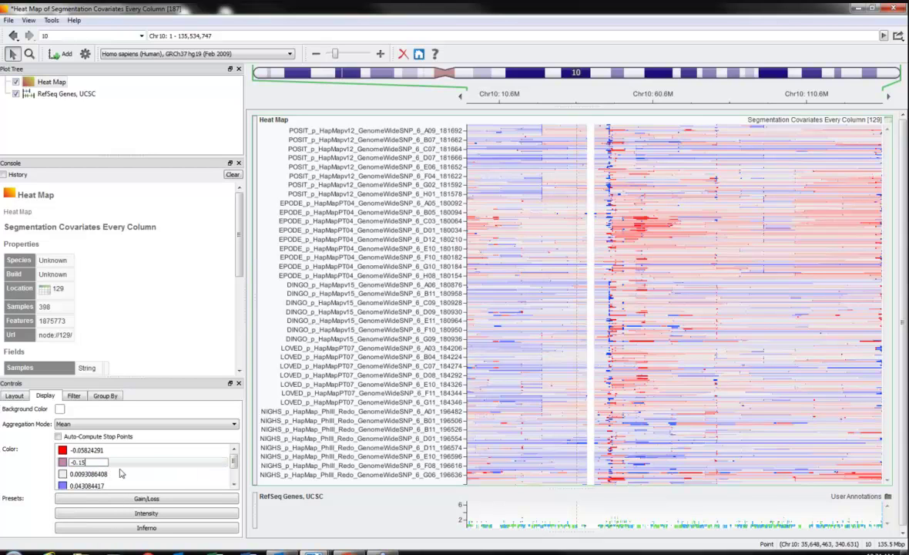
{"action": "type", "text": "0.15"}
{"action": "key", "text": "Return"}
{"action": "right_click", "coordinate": [121, 465]}
{"action": "left_click", "coordinate": [143, 472]}
{"action": "type", "text": "-0.2"}
{"action": "key", "text": "Return"}
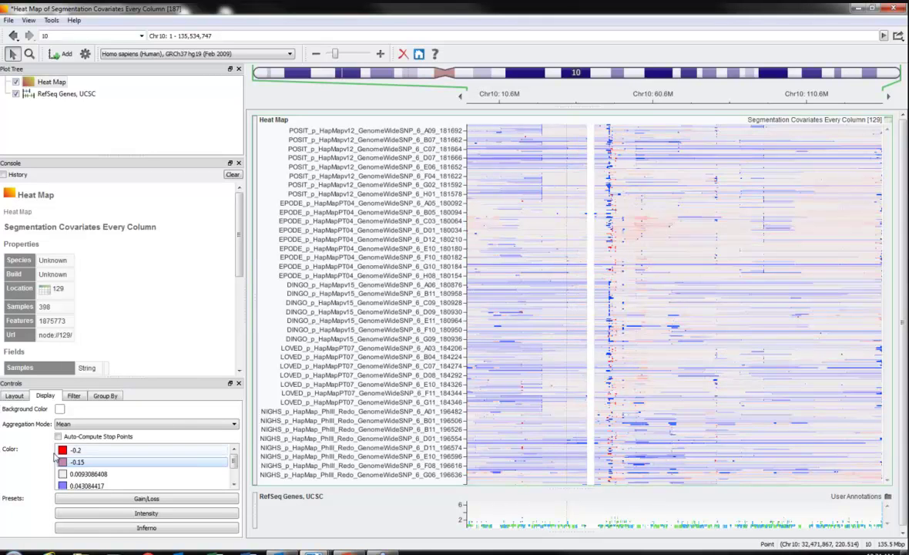
Set the heat map's light blue color stop to 0.15 and its full blue stop to 0.2.
{"action": "left_click", "coordinate": [235, 484]}
{"action": "left_click", "coordinate": [235, 484]}
{"action": "right_click", "coordinate": [81, 461]}
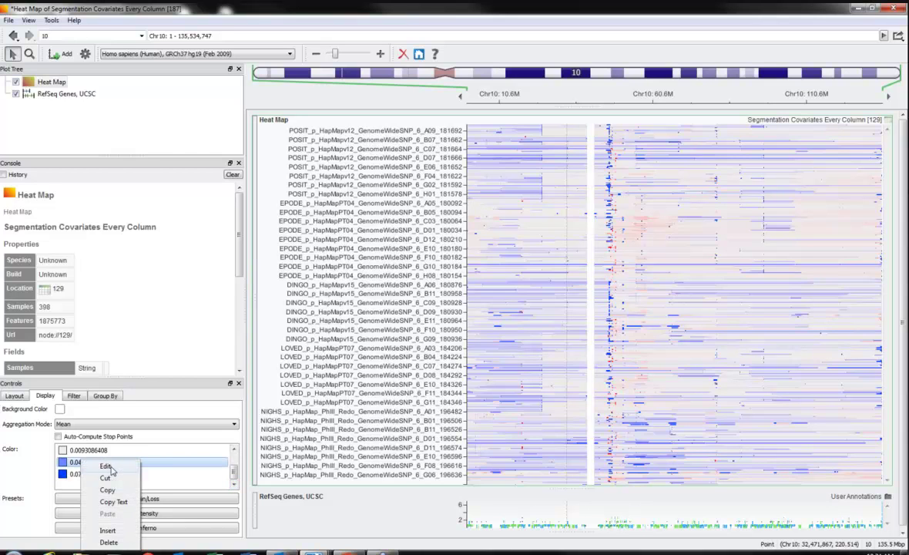
{"action": "left_click", "coordinate": [106, 466]}
{"action": "type", "text": "0"}
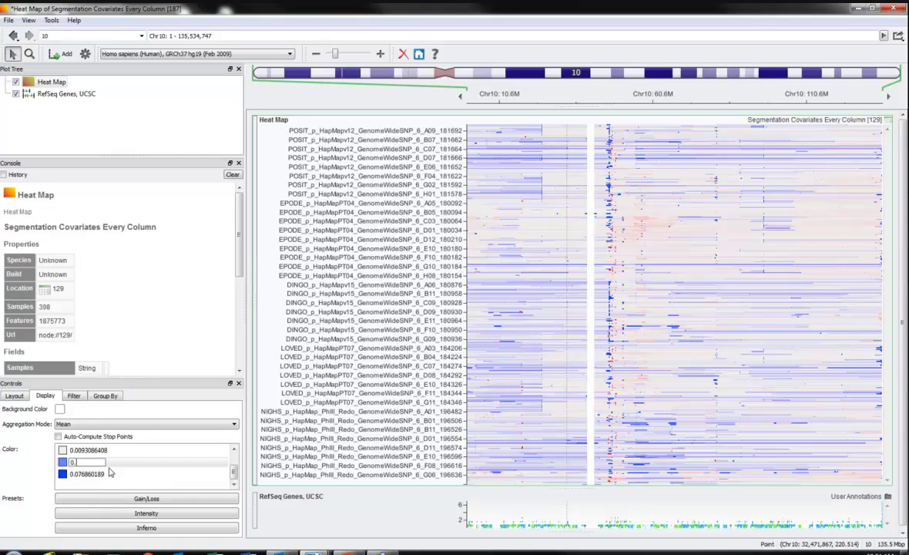
{"action": "type", "text": ".15"}
{"action": "left_click", "coordinate": [110, 472]}
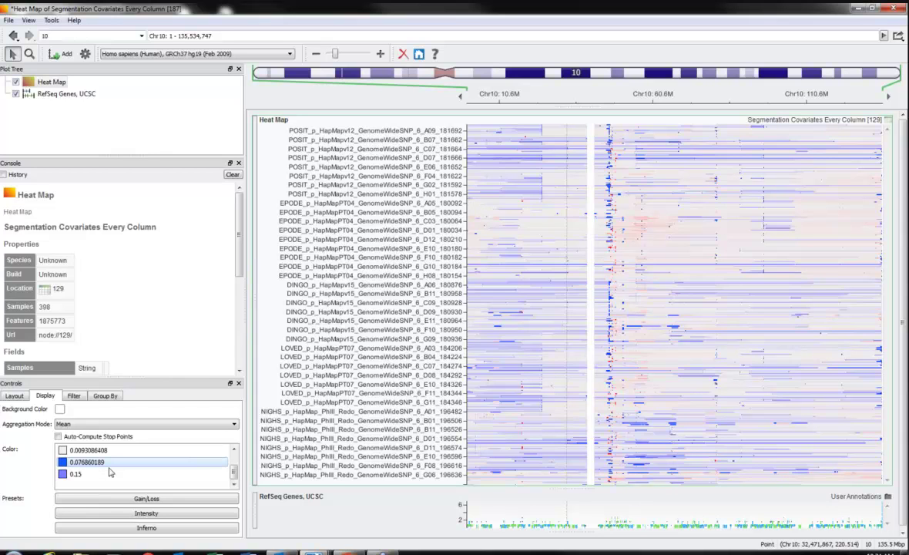
{"action": "right_click", "coordinate": [92, 462]}
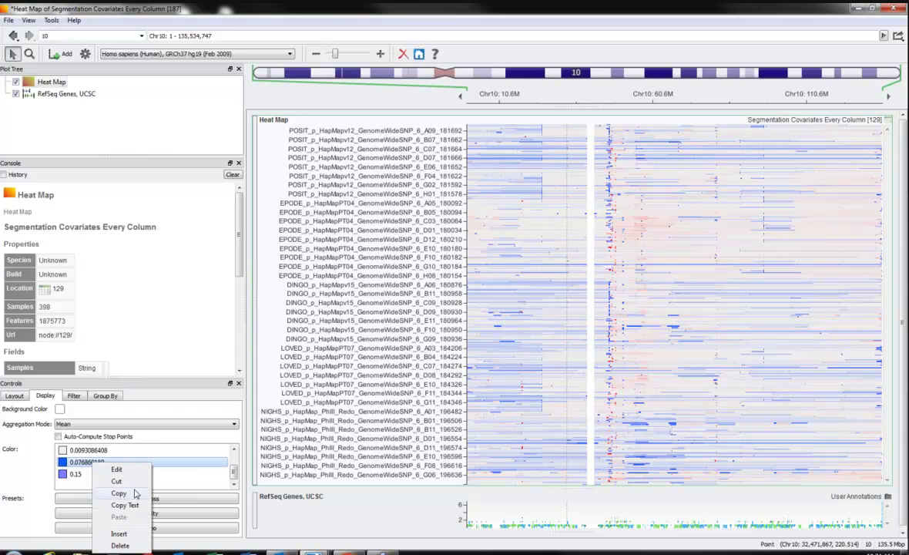
{"action": "left_click", "coordinate": [117, 469]}
{"action": "type", "text": "0.2"}
{"action": "left_click", "coordinate": [122, 472]}
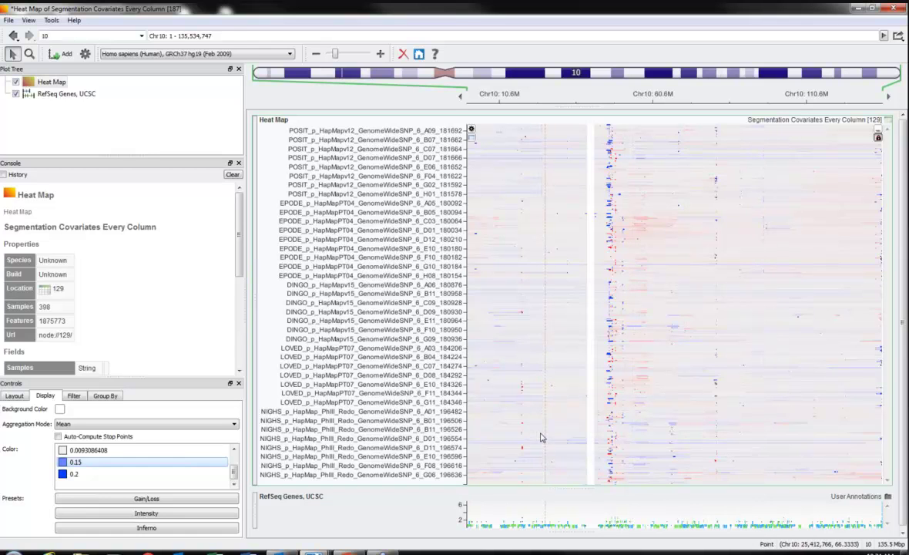
Examine the recolored heat map on chromosome 10 in closer detail, especially around 15 to 20 Mb, and close it.
{"action": "scroll", "coordinate": [538, 416], "scroll_direction": "up", "scroll_amount": 1}
{"action": "scroll", "coordinate": [544, 385], "scroll_direction": "up", "scroll_amount": 3}
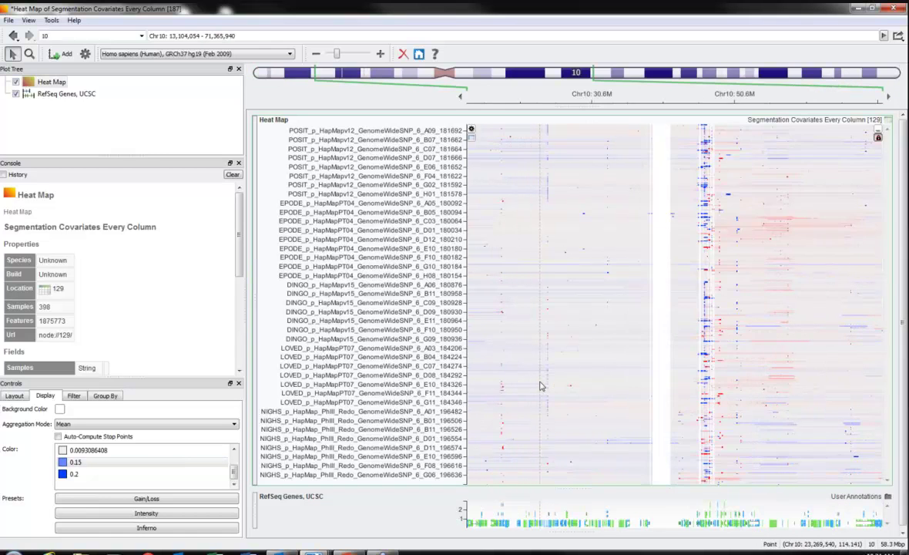
{"action": "scroll", "coordinate": [562, 383], "scroll_direction": "up", "scroll_amount": 2}
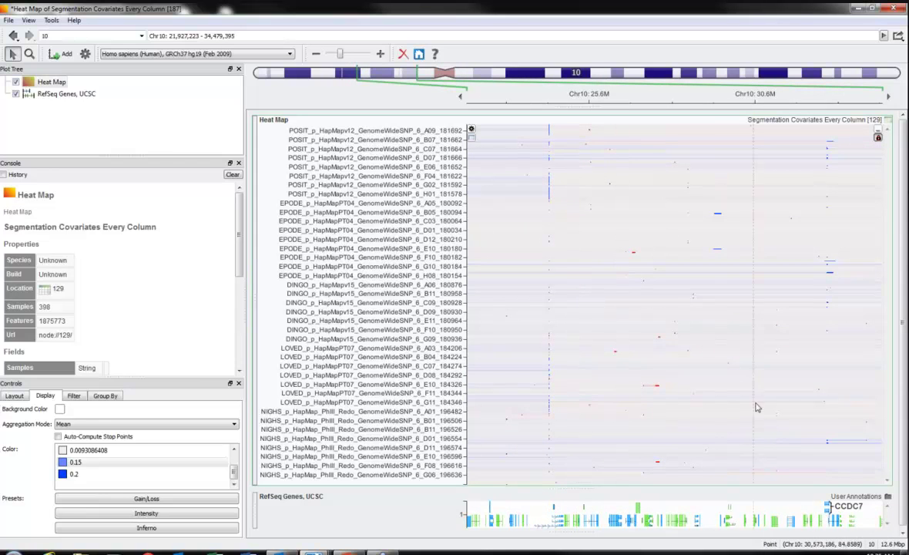
{"action": "scroll", "coordinate": [755, 405], "scroll_direction": "down", "scroll_amount": 1}
{"action": "scroll", "coordinate": [748, 406], "scroll_direction": "down", "scroll_amount": 2}
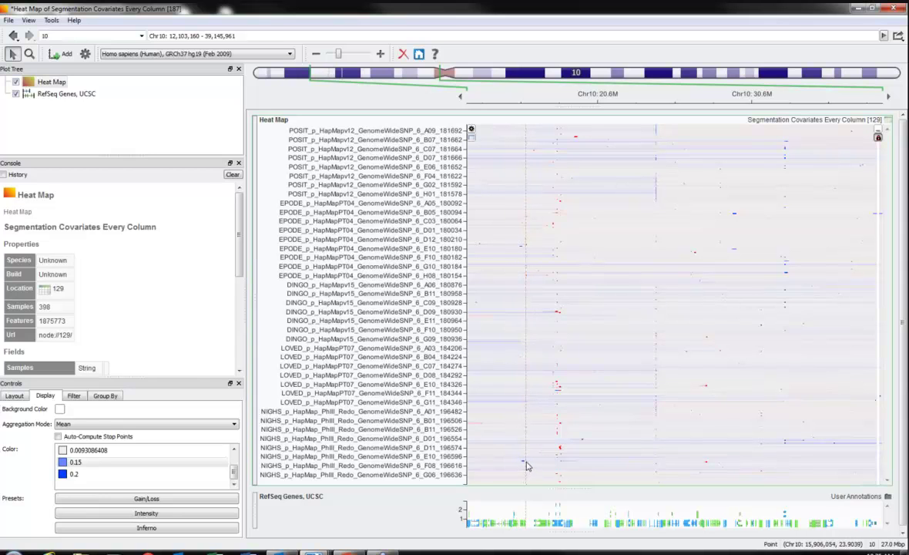
{"action": "scroll", "coordinate": [520, 467], "scroll_direction": "up", "scroll_amount": 3}
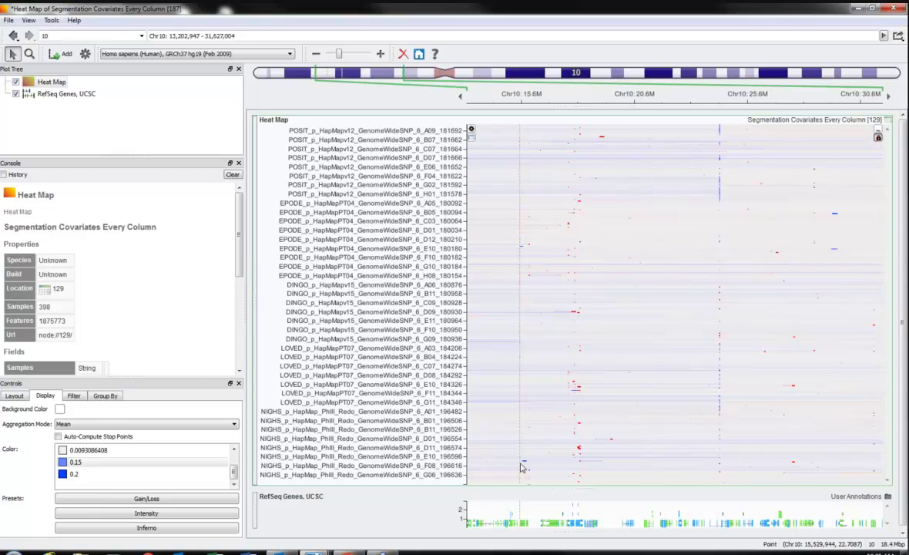
{"action": "scroll", "coordinate": [525, 465], "scroll_direction": "up", "scroll_amount": 4}
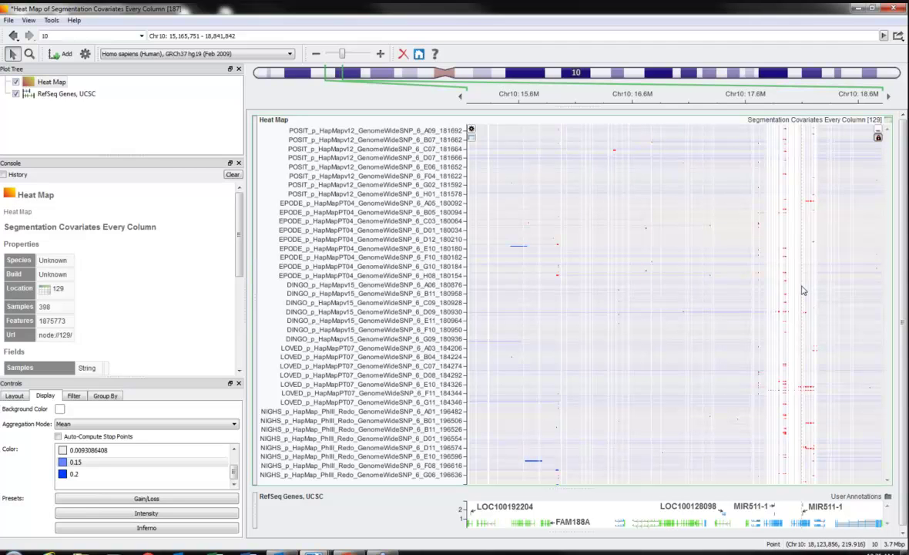
{"action": "left_click_drag", "start_coordinate": [773, 285], "coordinate": [709, 291]}
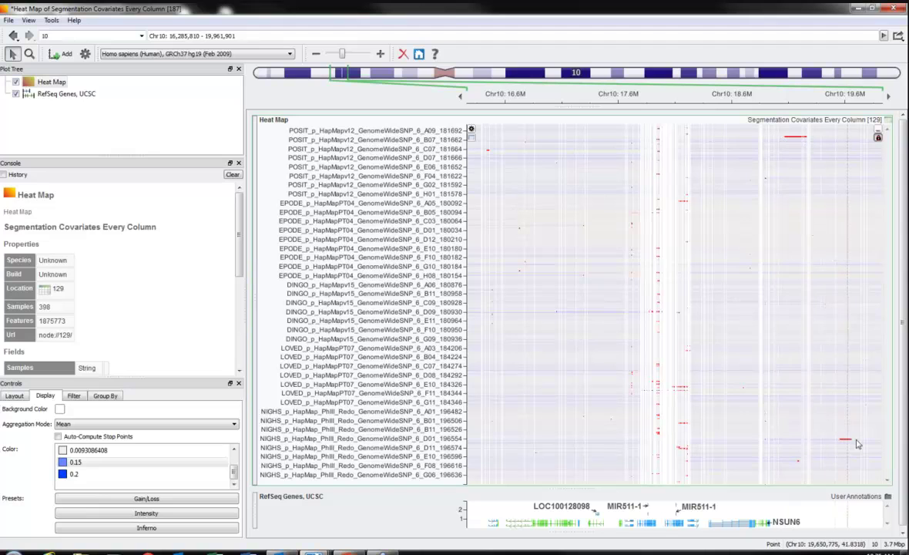
{"action": "left_click", "coordinate": [891, 9]}
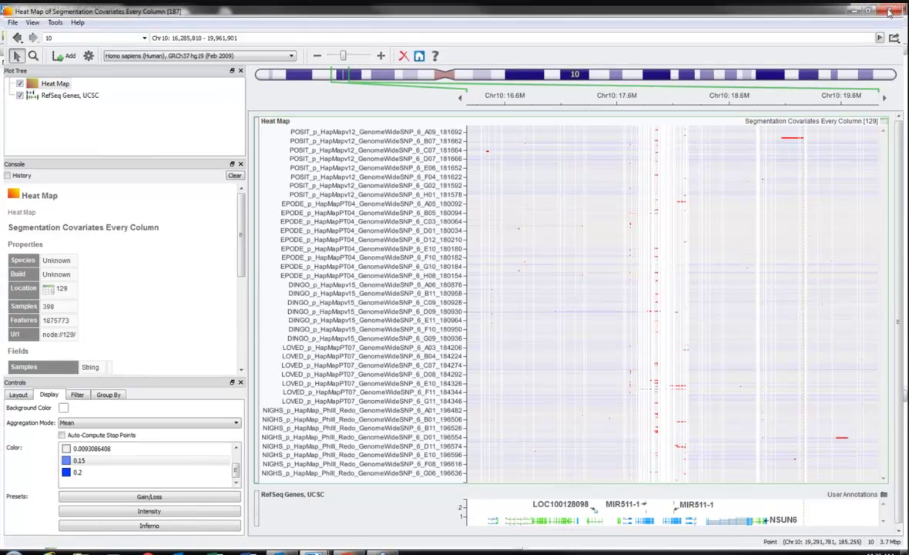
View the Segment Mean - Histogram under Segment List and close it.
{"action": "left_click", "coordinate": [87, 295]}
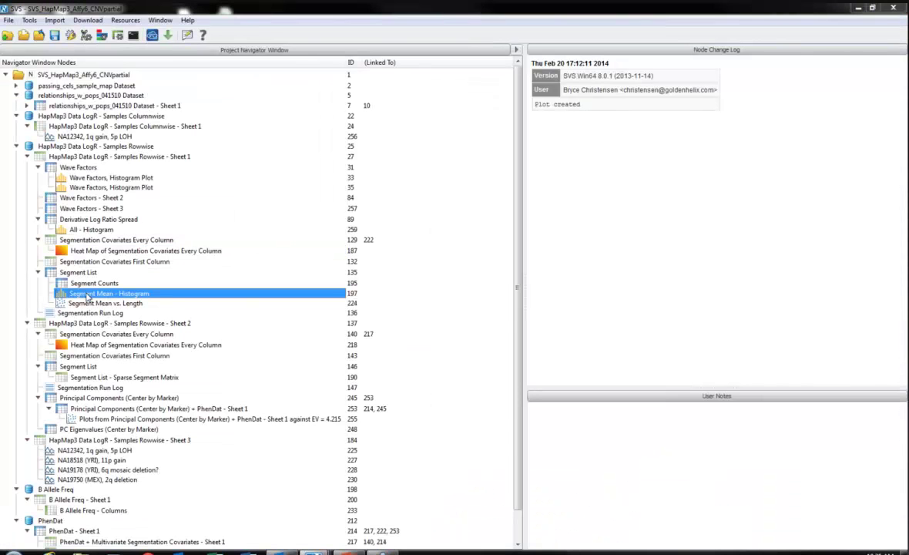
{"action": "double_click", "coordinate": [87, 295]}
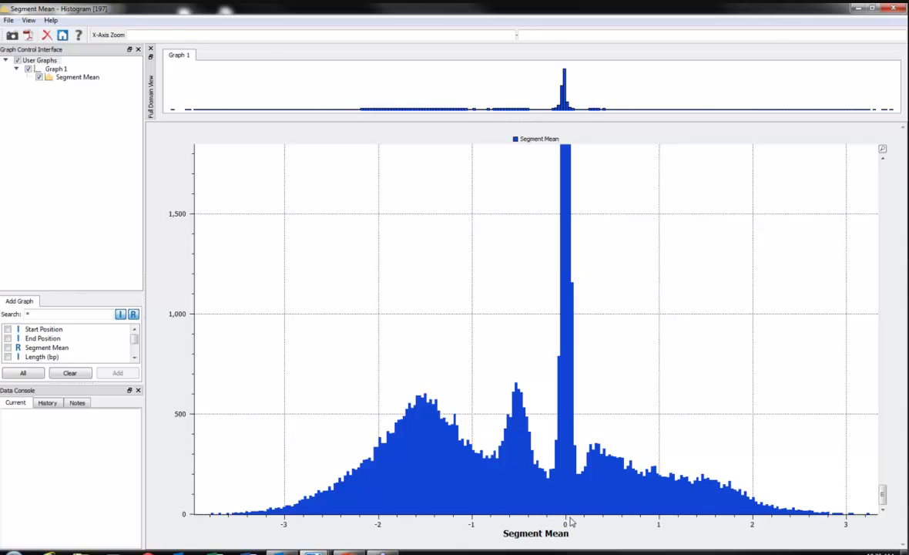
{"action": "mouse_move", "coordinate": [570, 522]}
{"action": "left_click", "coordinate": [893, 9]}
Review the phenotype and marker columns of PhenDat + Univariate Segmentation Covariates - Sheet 1 in a maximized window, and minimize it.
{"action": "scroll", "coordinate": [424, 328], "scroll_direction": "down", "scroll_amount": 1}
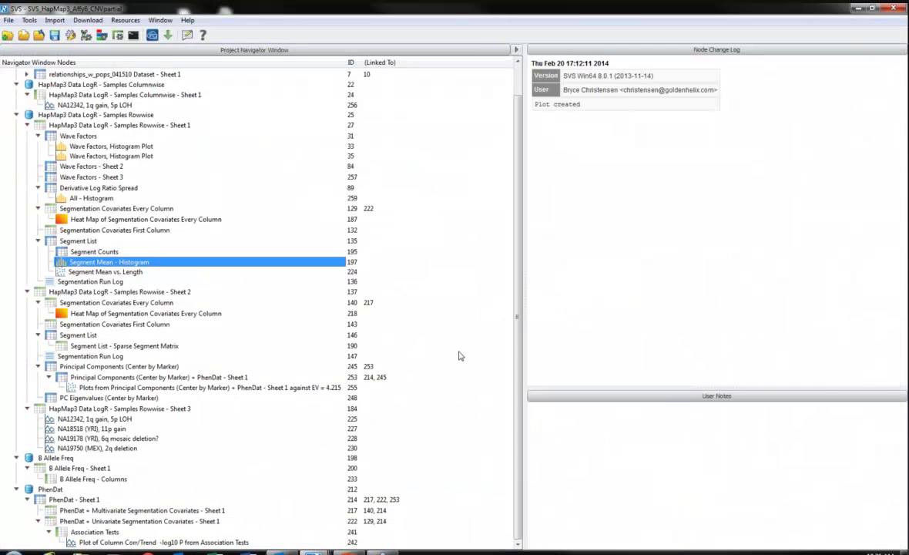
{"action": "double_click", "coordinate": [71, 522]}
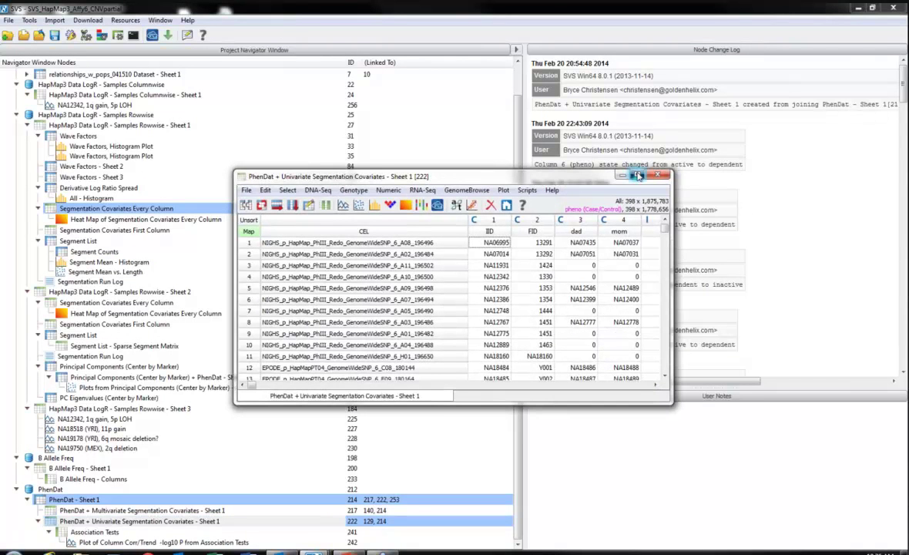
{"action": "left_click", "coordinate": [638, 176]}
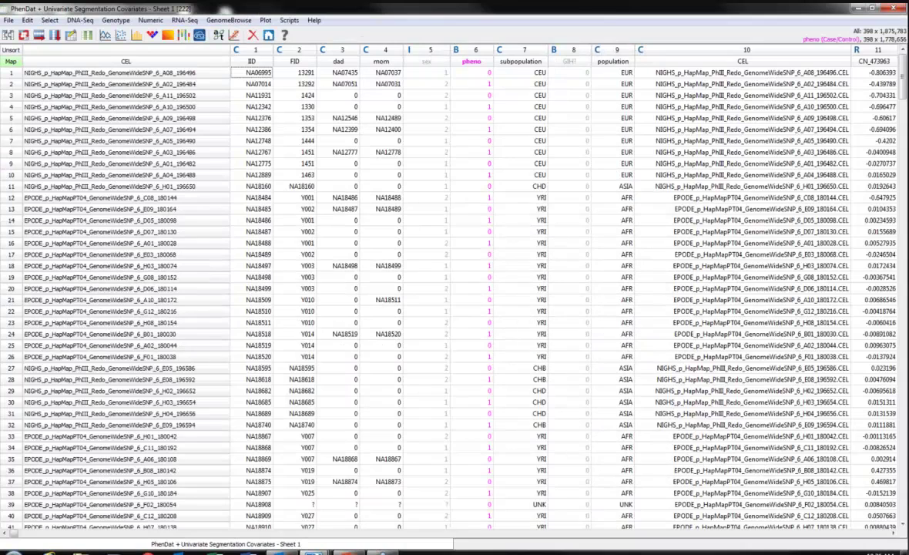
{"action": "left_click", "coordinate": [836, 533]}
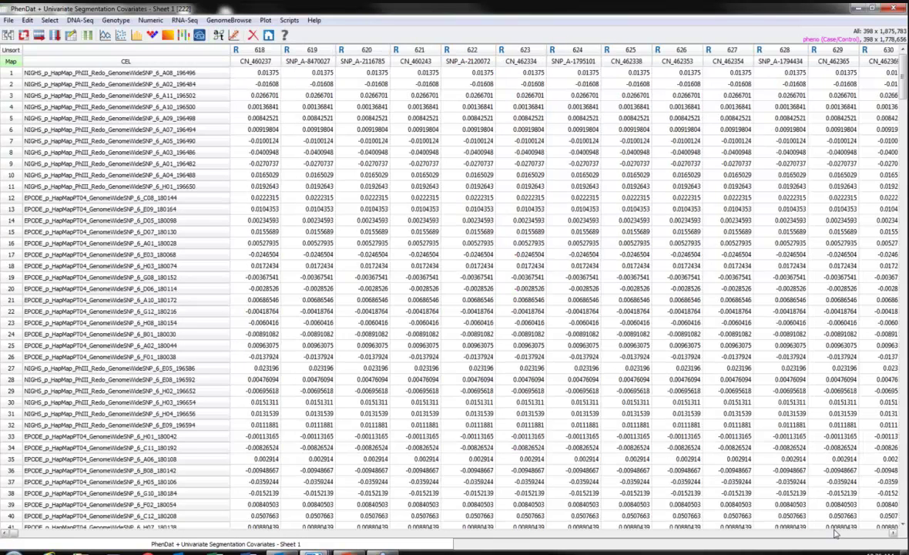
{"action": "left_click", "coordinate": [836, 533]}
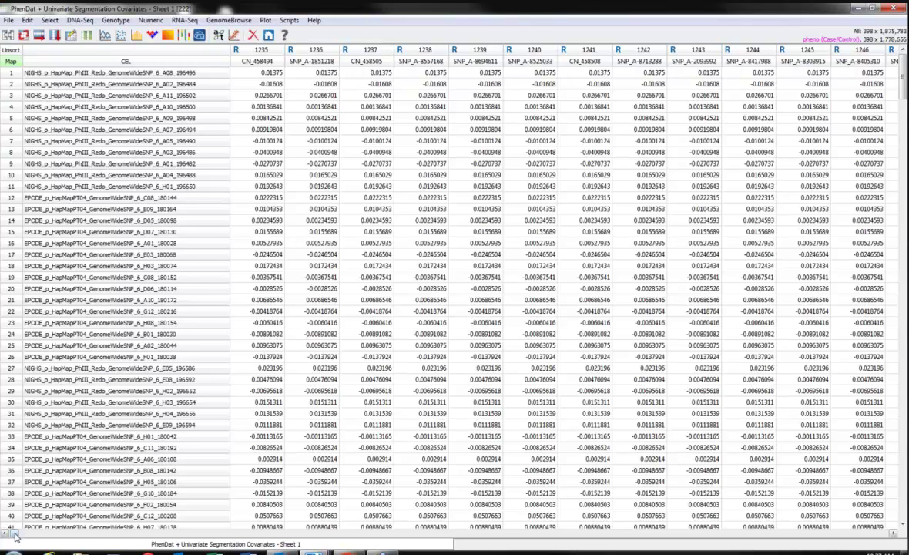
{"action": "left_click_drag", "start_coordinate": [11, 533], "coordinate": [5, 533]}
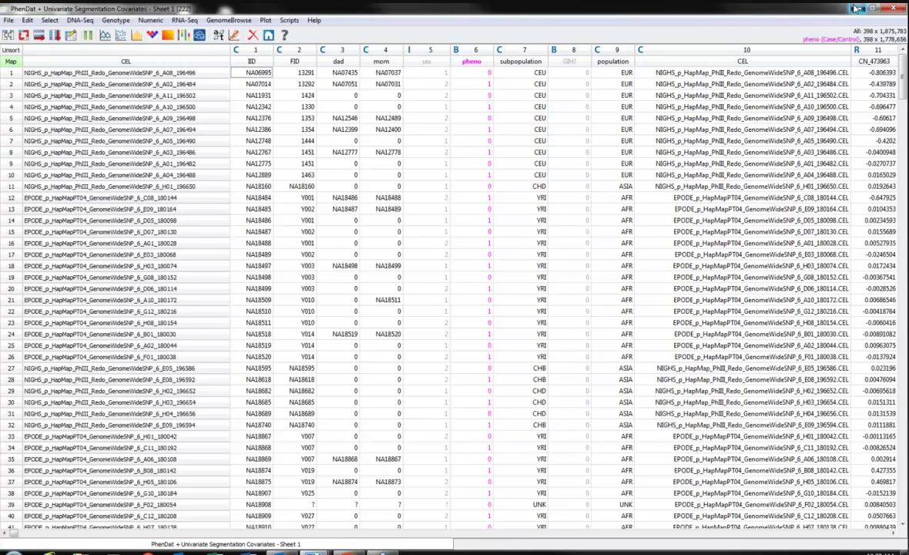
{"action": "left_click", "coordinate": [857, 7]}
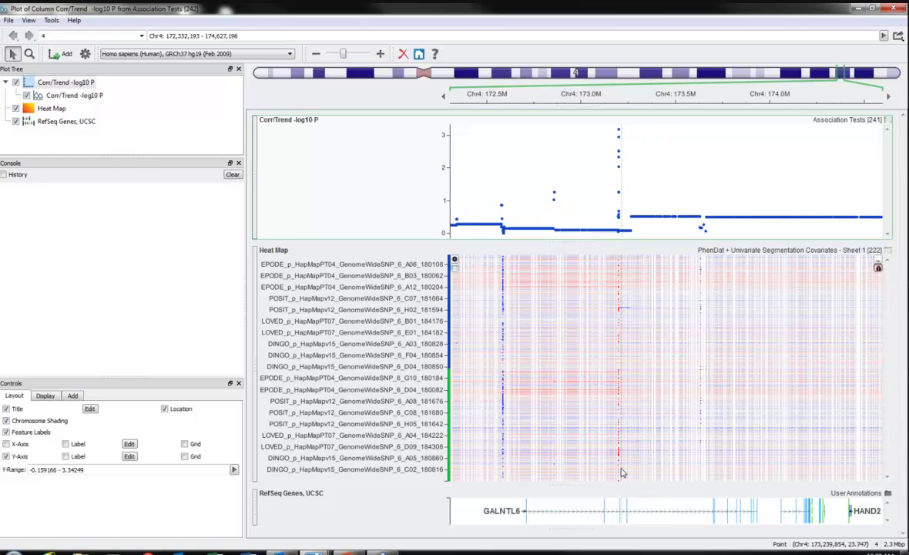
Examine the Corr/Trend -log10 P peak and heat map in GALNTL6 on chromosome 4, both up close and across chromosomes 1-6.
{"action": "scroll", "coordinate": [623, 472], "scroll_direction": "up", "scroll_amount": 4}
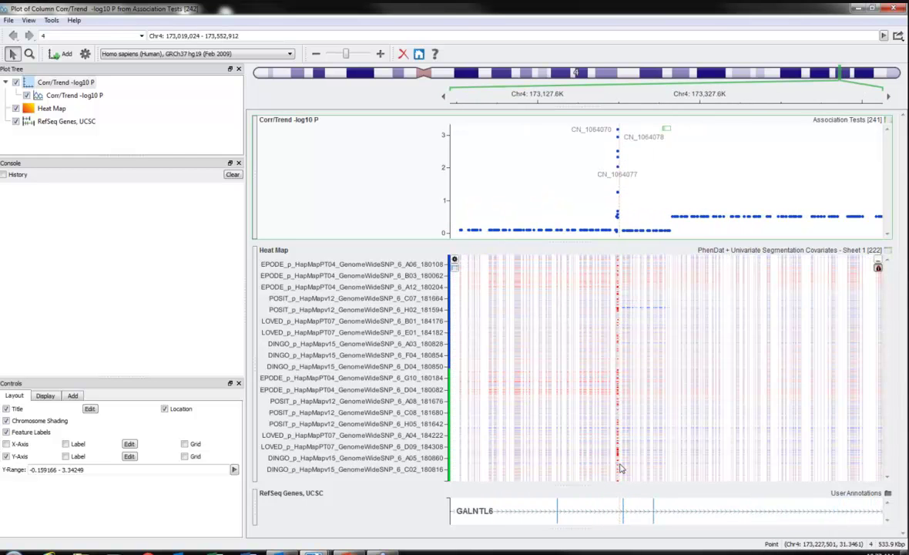
{"action": "scroll", "coordinate": [623, 469], "scroll_direction": "up", "scroll_amount": 3}
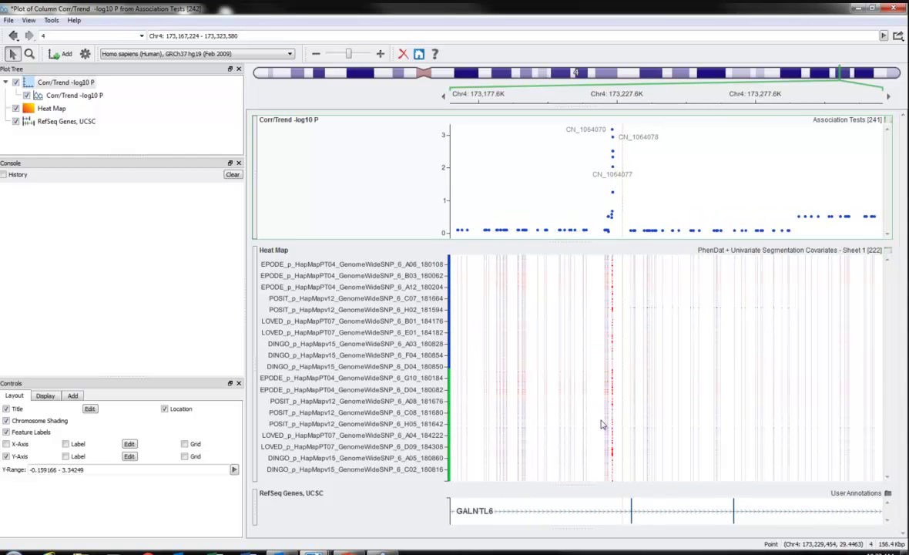
{"action": "scroll", "coordinate": [634, 436], "scroll_direction": "up", "scroll_amount": 3}
{"action": "scroll", "coordinate": [644, 467], "scroll_direction": "up", "scroll_amount": 2}
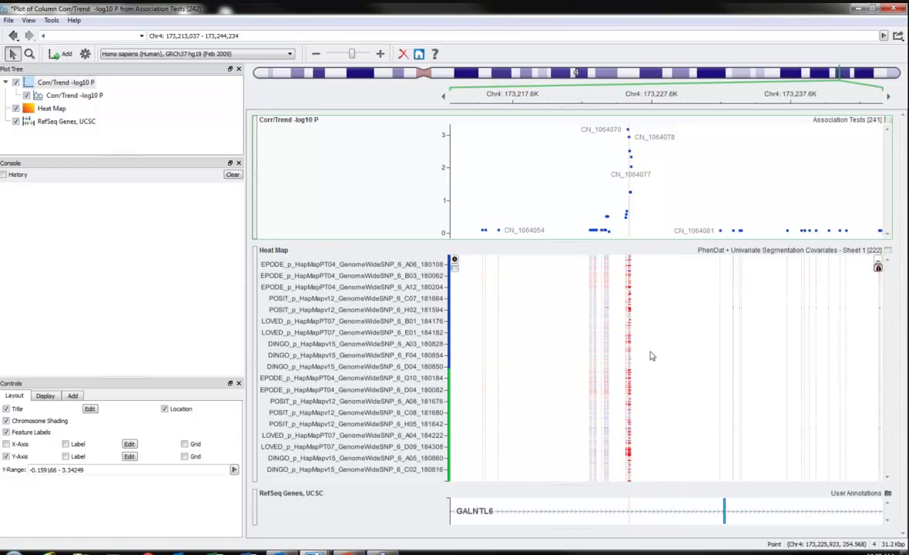
{"action": "scroll", "coordinate": [754, 174], "scroll_direction": "down", "scroll_amount": 3}
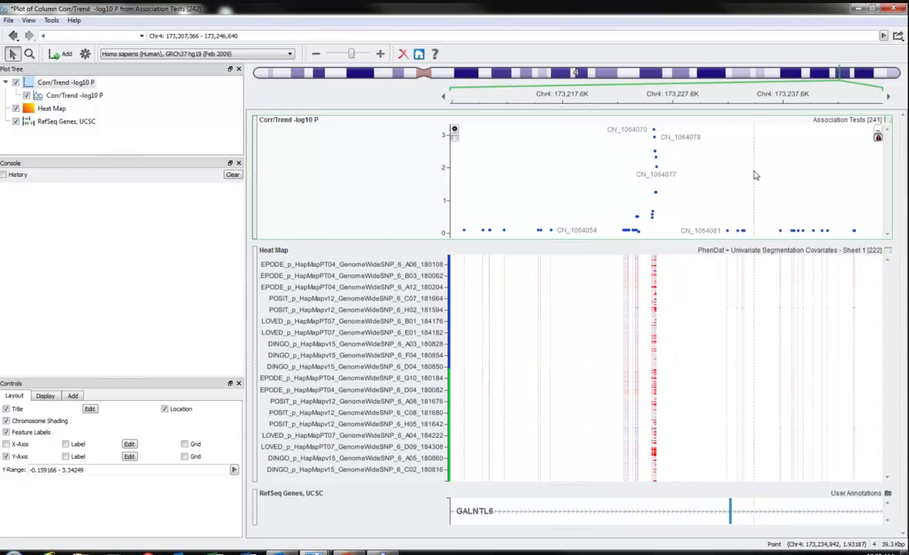
{"action": "scroll", "coordinate": [754, 174], "scroll_direction": "down", "scroll_amount": 2}
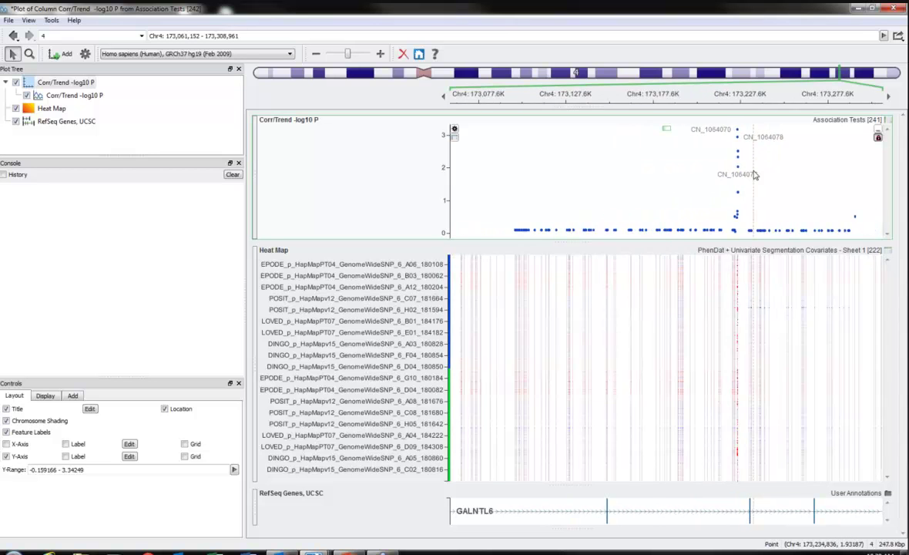
{"action": "scroll", "coordinate": [754, 174], "scroll_direction": "down", "scroll_amount": 7}
{"action": "scroll", "coordinate": [754, 174], "scroll_direction": "down", "scroll_amount": 12}
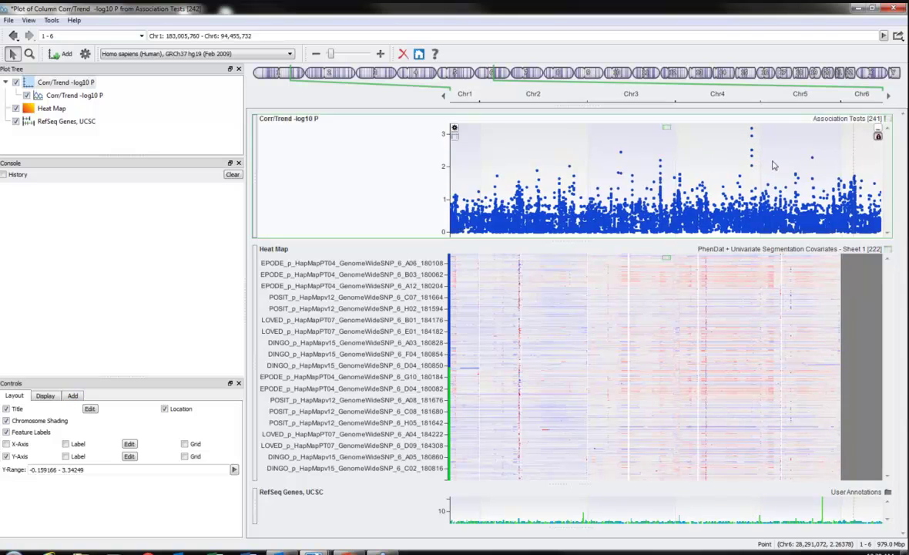
Group the heat map samples by population.
{"action": "scroll", "coordinate": [774, 165], "scroll_direction": "right", "scroll_amount": 5}
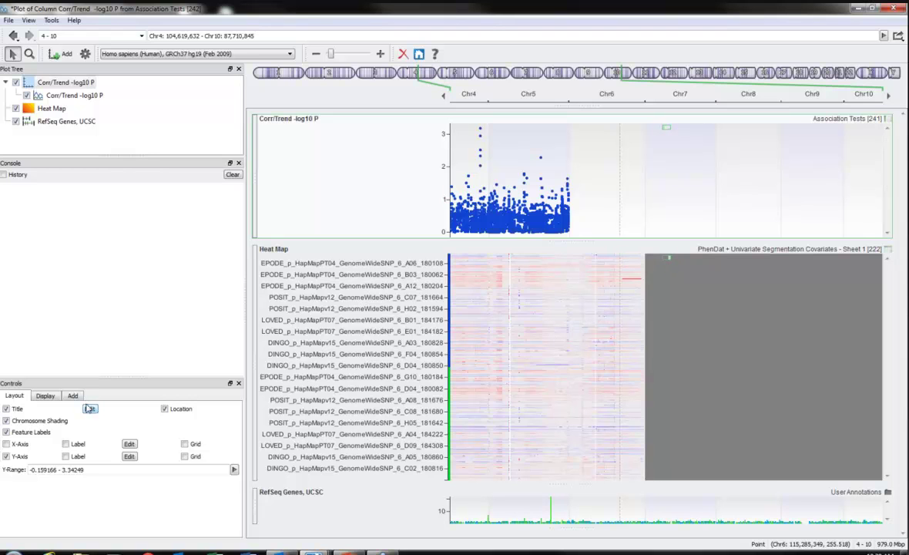
{"action": "left_click", "coordinate": [72, 396]}
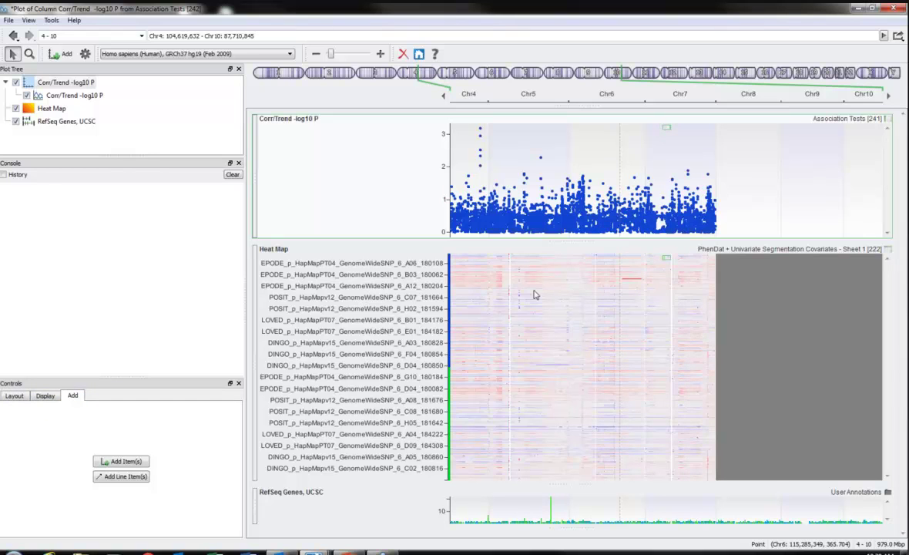
{"action": "left_click", "coordinate": [493, 306]}
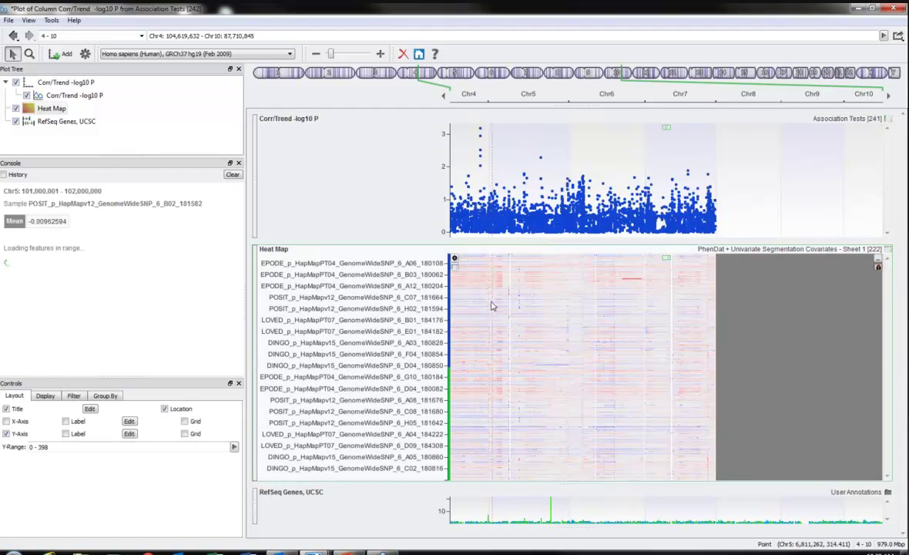
{"action": "left_click", "coordinate": [106, 396]}
{"action": "left_click", "coordinate": [85, 411]}
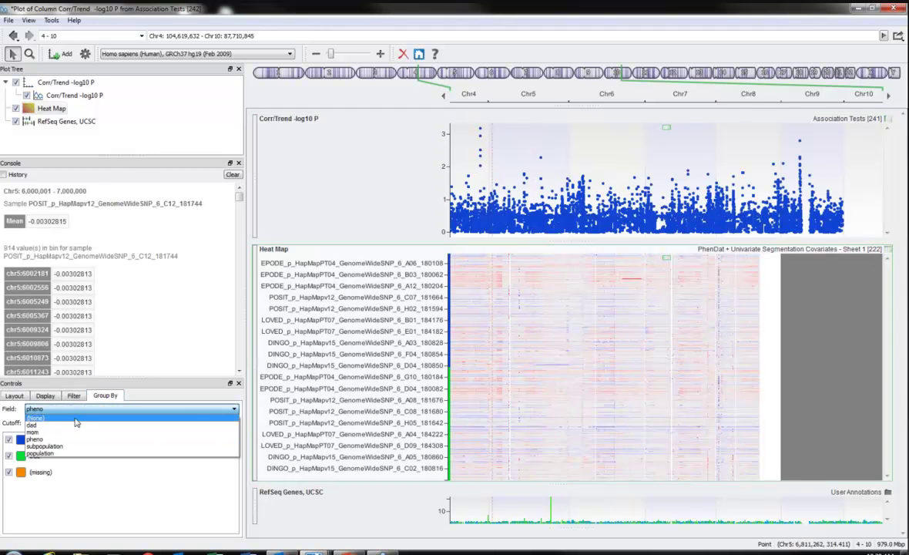
{"action": "left_click", "coordinate": [40, 453]}
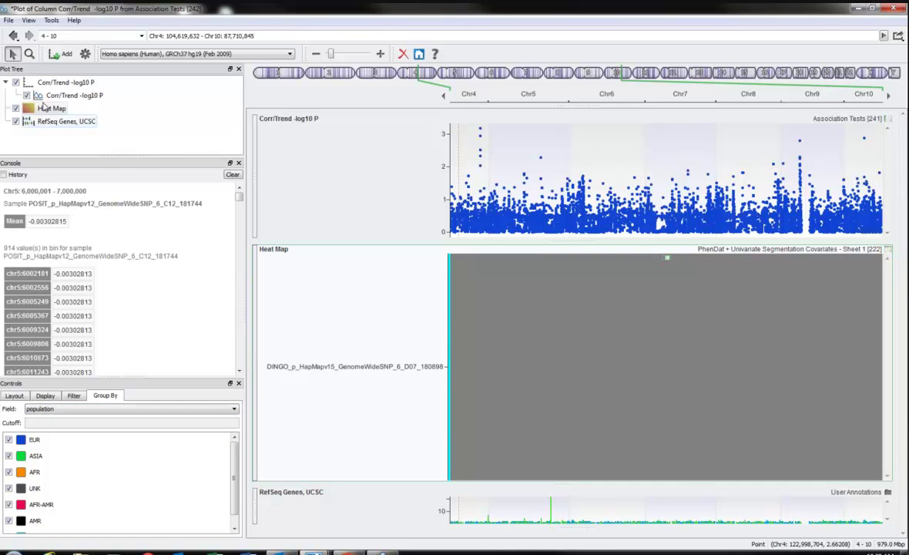
Hide the Corr/Trend -log10 P plot and enlarge the heat map to fill most of the plot area.
{"action": "left_click", "coordinate": [17, 82]}
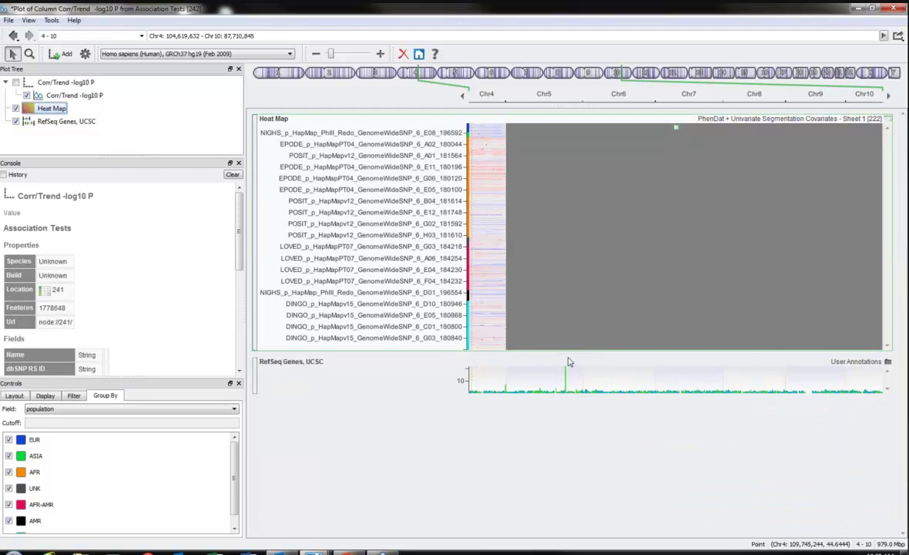
{"action": "left_click_drag", "start_coordinate": [566, 368], "coordinate": [564, 449]}
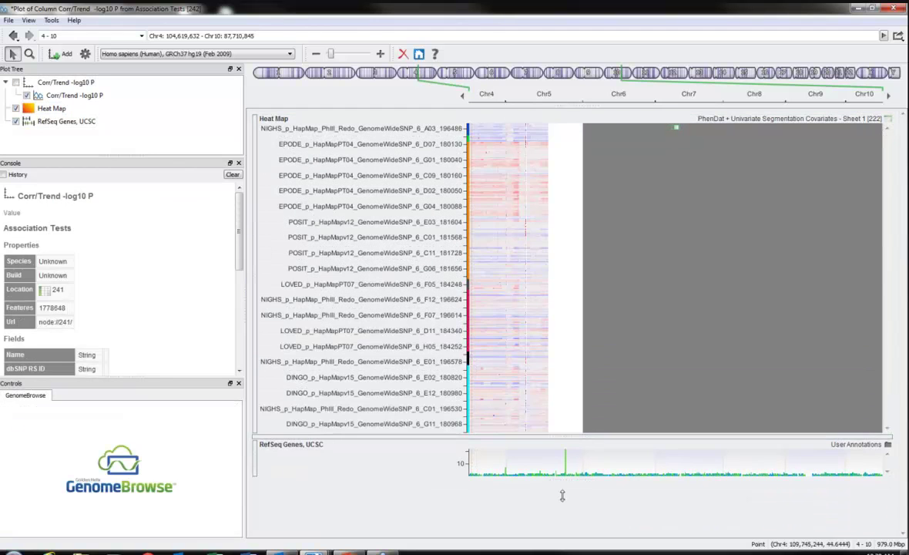
{"action": "left_click_drag", "start_coordinate": [562, 495], "coordinate": [562, 495]}
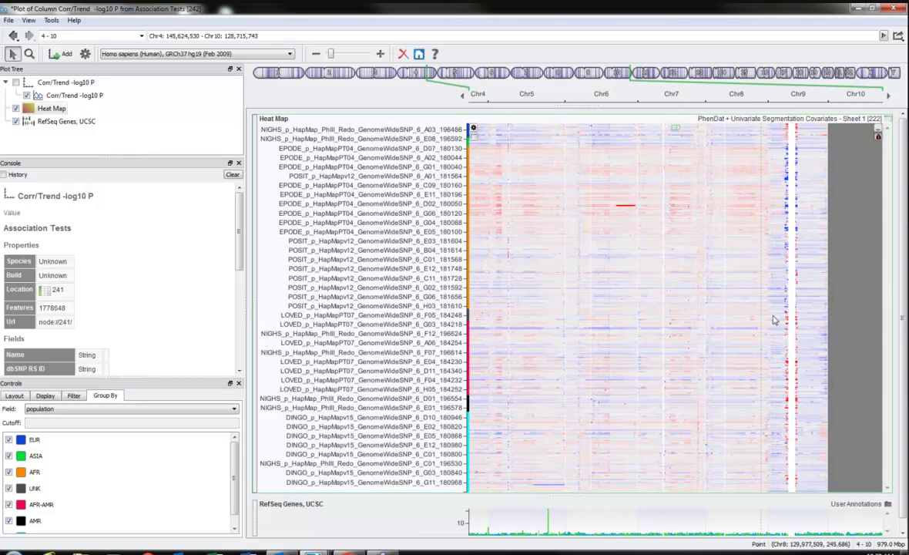
Narrow the grouped heat map to Chr8: 1,712,524 - 15,020,601, copy that region's coordinates, and minimize the plot.
{"action": "left_click_drag", "start_coordinate": [751, 322], "coordinate": [685, 321]}
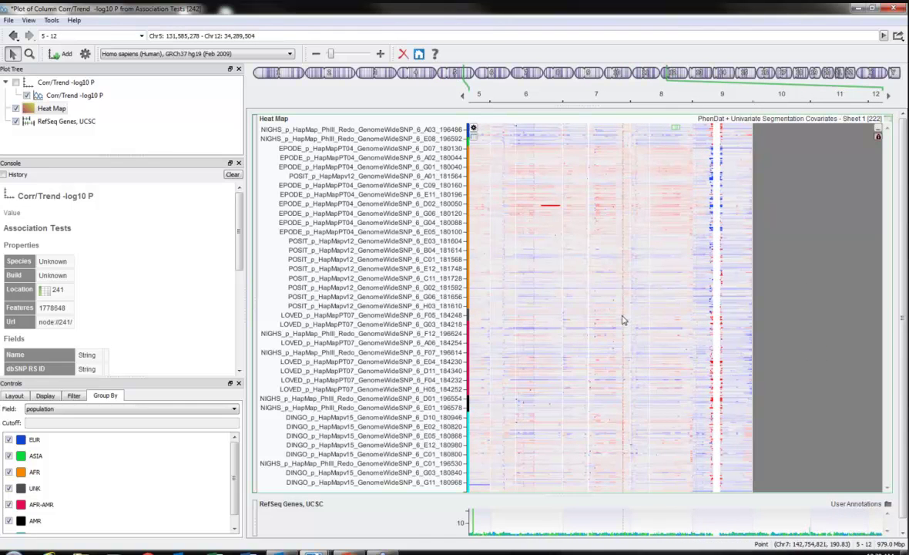
{"action": "scroll", "coordinate": [623, 319], "scroll_direction": "up", "scroll_amount": 3}
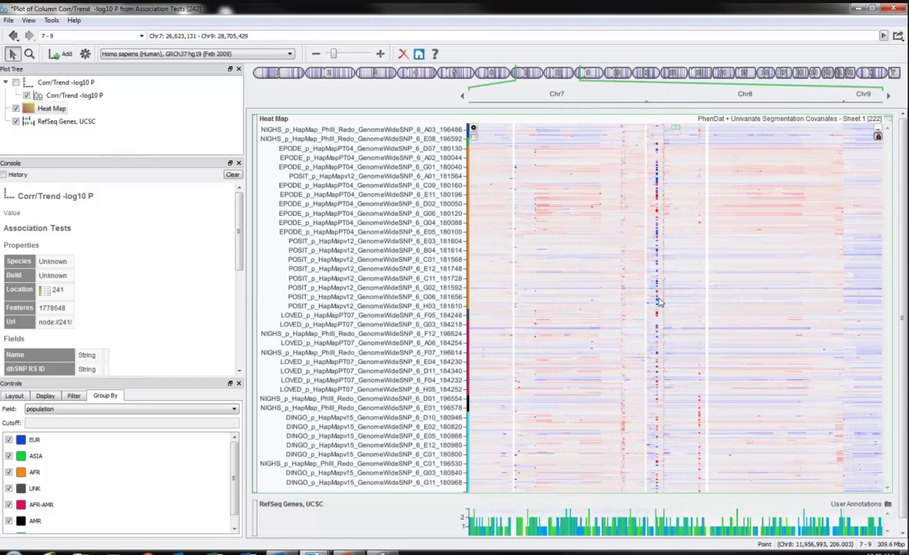
{"action": "scroll", "coordinate": [658, 301], "scroll_direction": "up", "scroll_amount": 2}
{"action": "scroll", "coordinate": [659, 301], "scroll_direction": "up", "scroll_amount": 2}
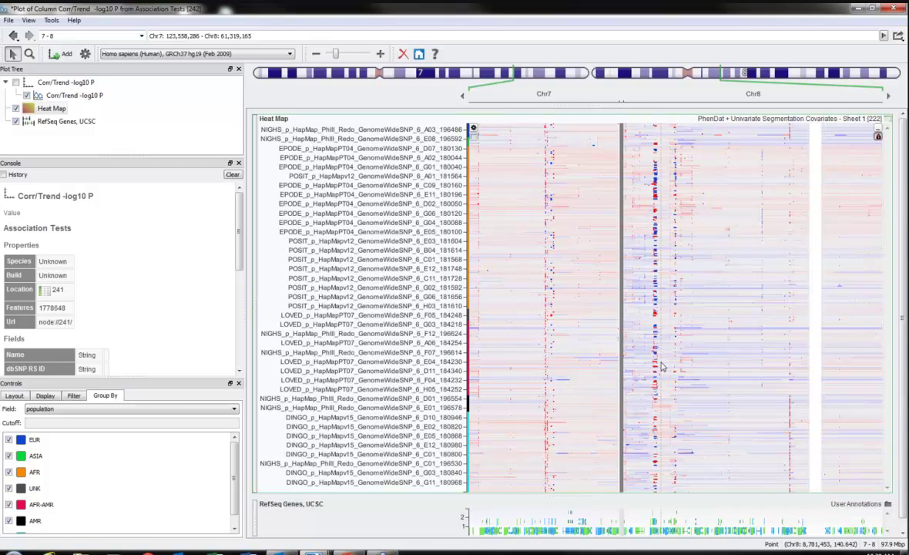
{"action": "scroll", "coordinate": [660, 367], "scroll_direction": "up", "scroll_amount": 4}
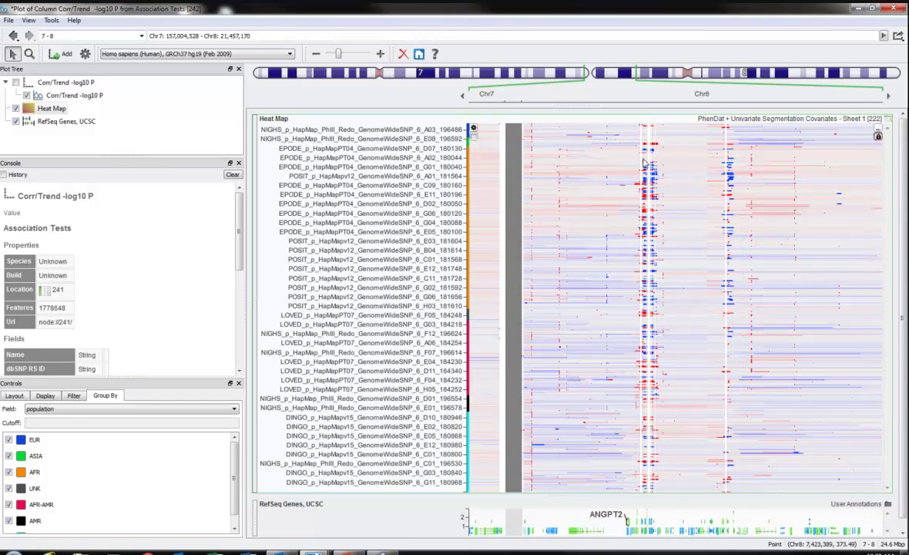
{"action": "scroll", "coordinate": [653, 161], "scroll_direction": "up", "scroll_amount": 1}
{"action": "scroll", "coordinate": [653, 165], "scroll_direction": "up", "scroll_amount": 1}
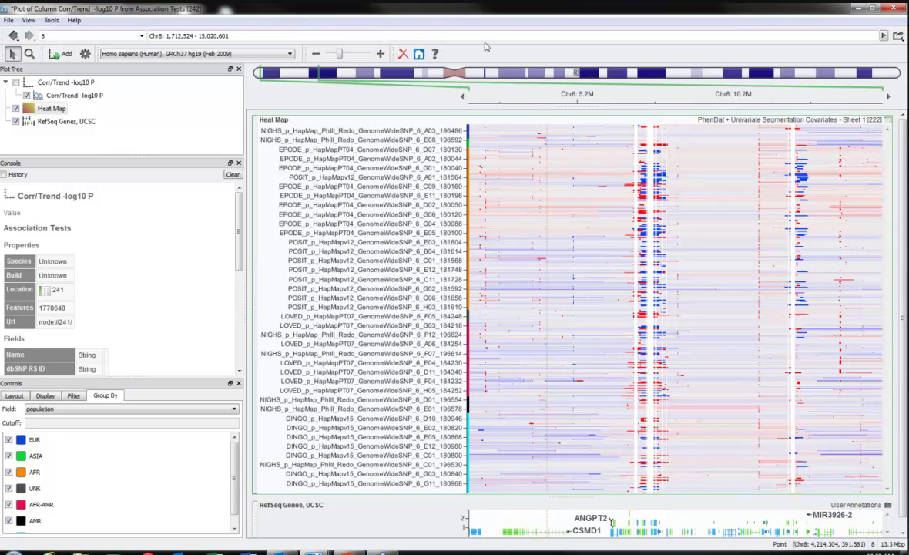
{"action": "left_click", "coordinate": [444, 35]}
{"action": "key", "text": "ctrl+c"}
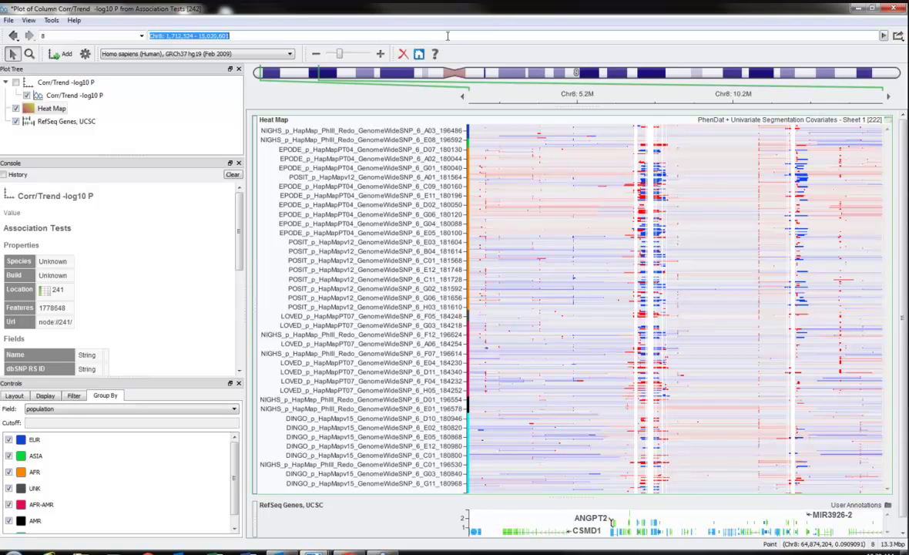
{"action": "left_click", "coordinate": [858, 9]}
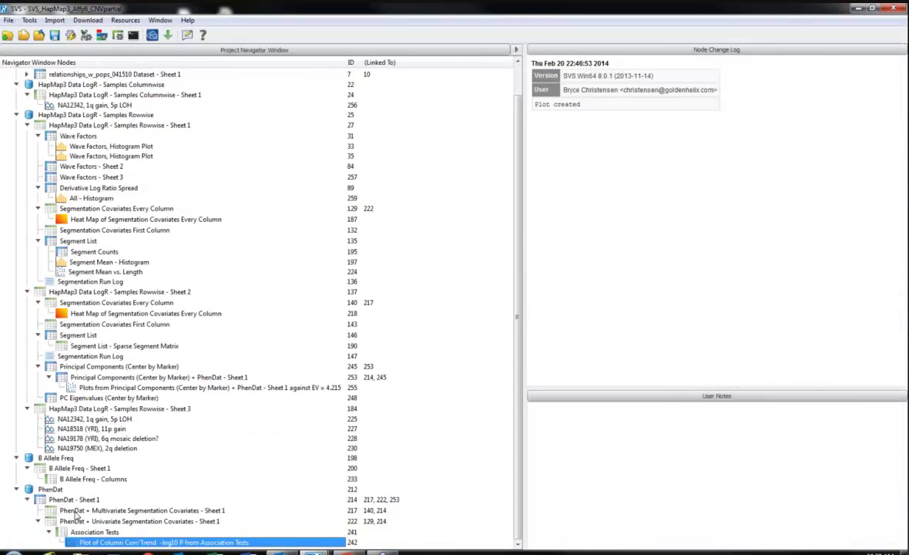
Create a heat map from PhenDat + Multivariate Segmentation Covariates - Sheet 1 and go to the copied region Chr8: 1,712,524 - 15,020,601.
{"action": "double_click", "coordinate": [77, 511]}
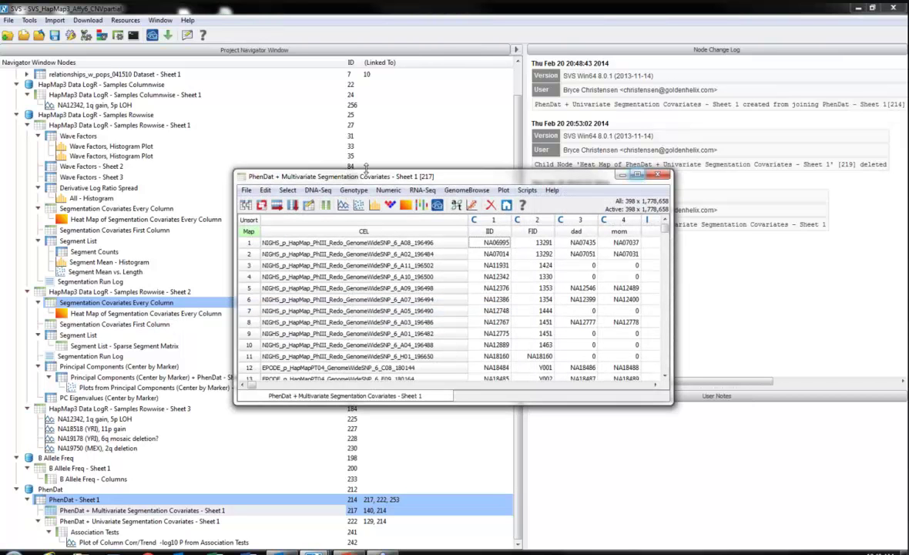
{"action": "left_click", "coordinate": [404, 204]}
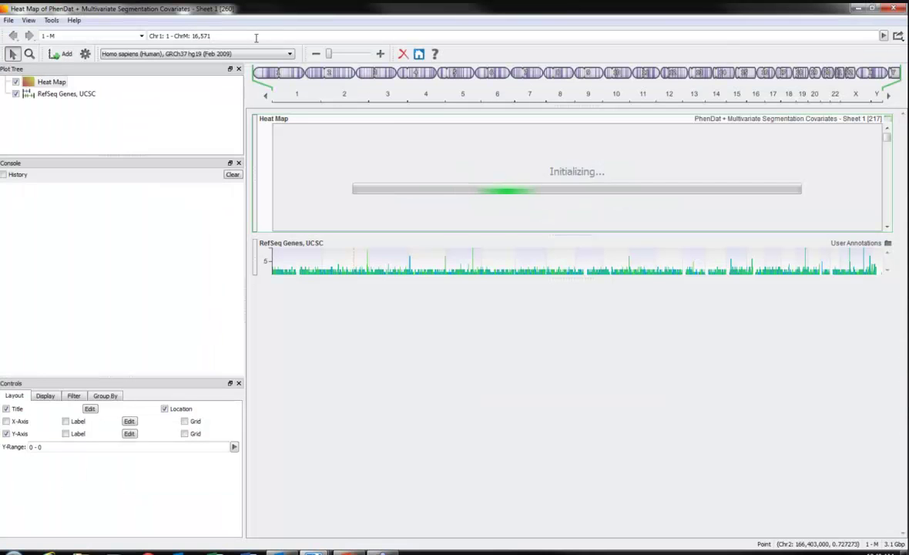
{"action": "left_click", "coordinate": [256, 36]}
{"action": "key", "text": "ctrl+v"}
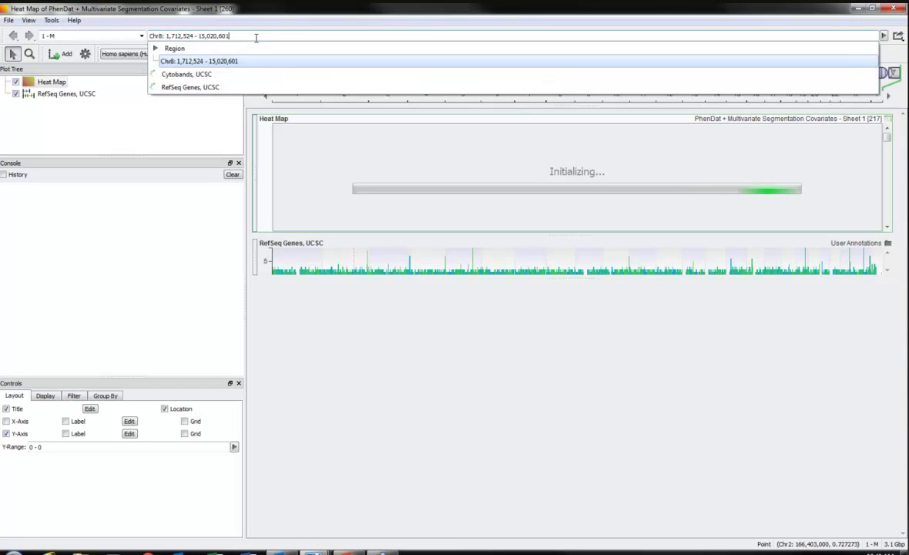
{"action": "key", "text": "Return"}
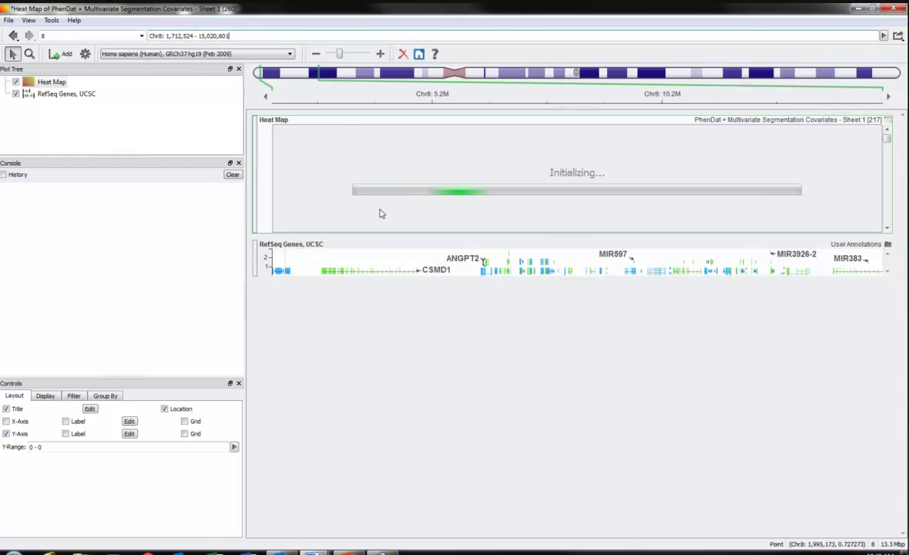
Enlarge the multivariate heat map and examine its segments around 7 Mb on chromosome 8 at several scales, down to about 10 Kbp.
{"action": "left_click_drag", "start_coordinate": [580, 234], "coordinate": [566, 439]}
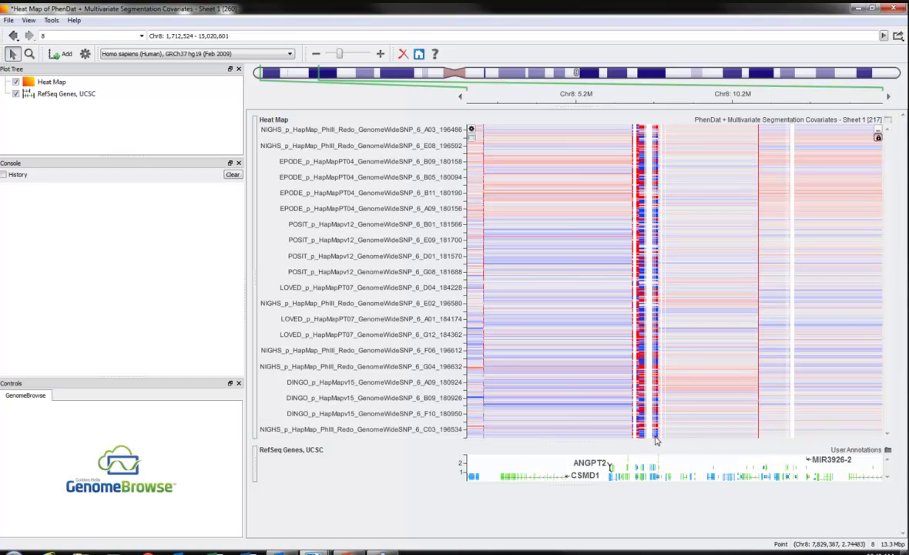
{"action": "scroll", "coordinate": [656, 422], "scroll_direction": "up", "scroll_amount": 3}
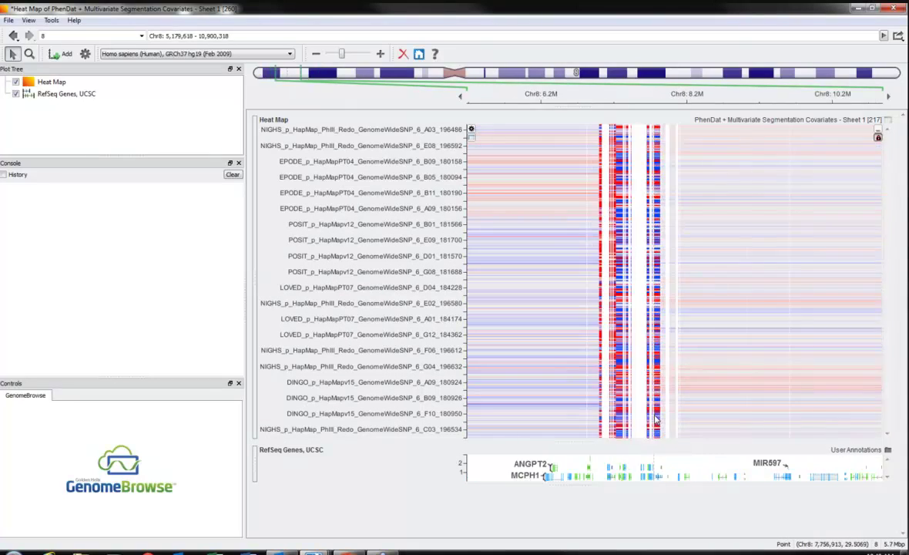
{"action": "scroll", "coordinate": [656, 422], "scroll_direction": "up", "scroll_amount": 2}
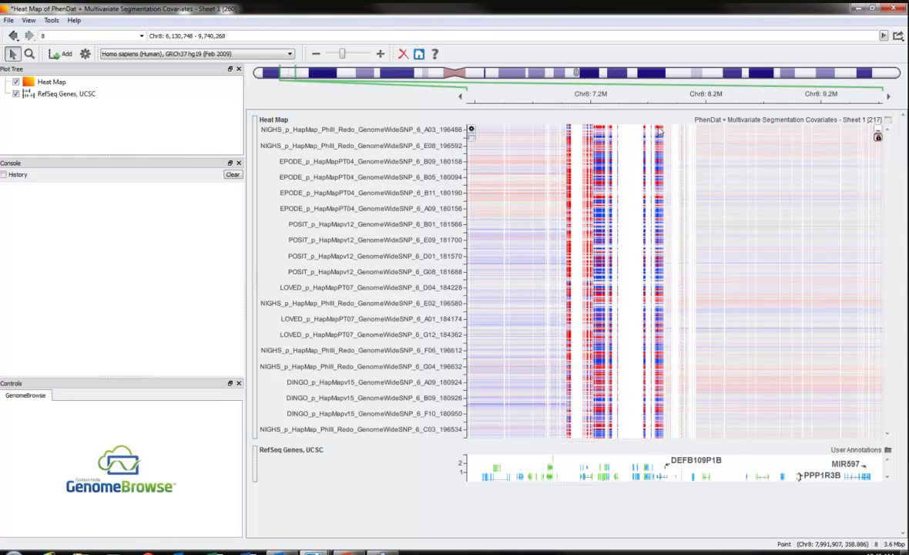
{"action": "scroll", "coordinate": [651, 163], "scroll_direction": "down", "scroll_amount": 4}
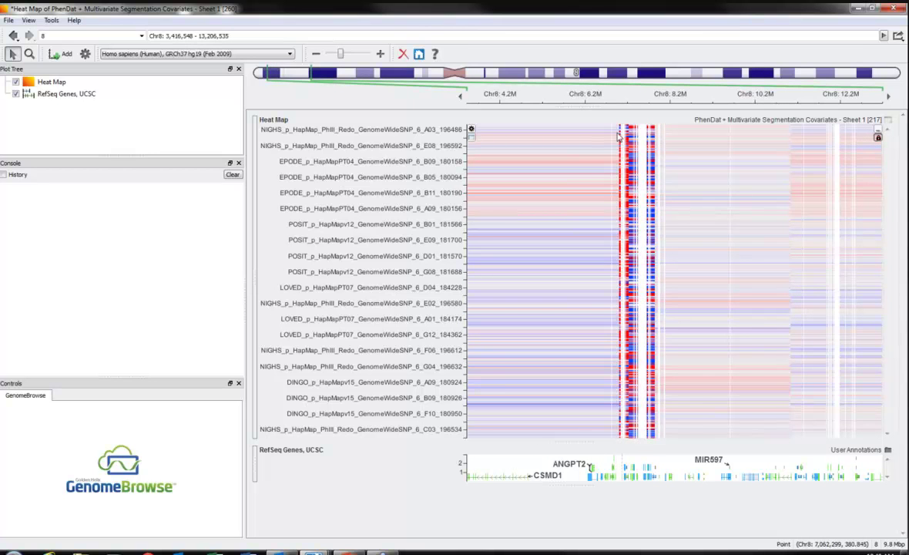
{"action": "scroll", "coordinate": [614, 173], "scroll_direction": "up", "scroll_amount": 3}
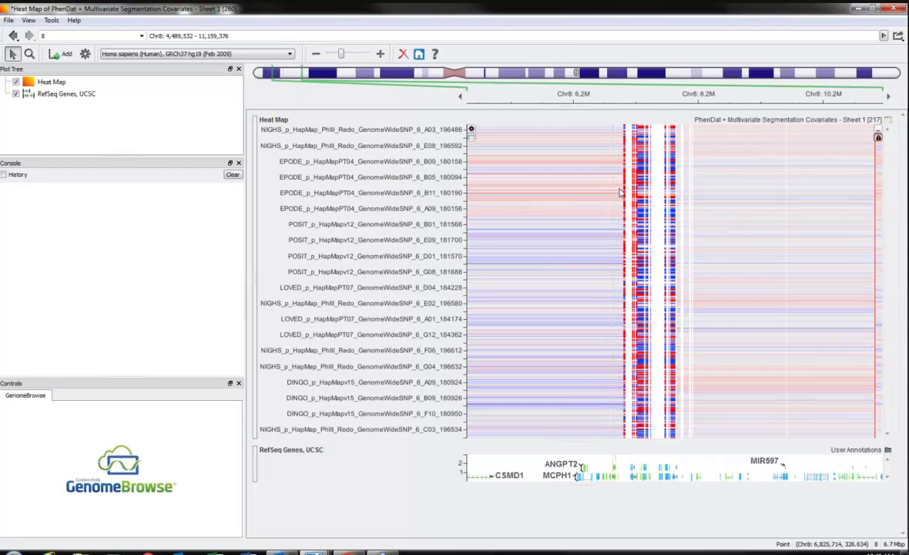
{"action": "scroll", "coordinate": [624, 197], "scroll_direction": "up", "scroll_amount": 15}
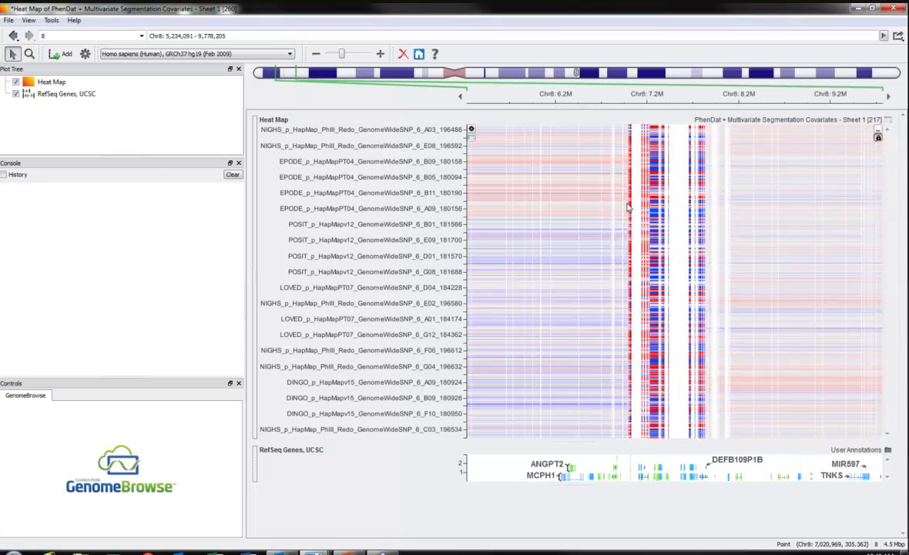
{"action": "scroll", "coordinate": [685, 271], "scroll_direction": "up", "scroll_amount": 5}
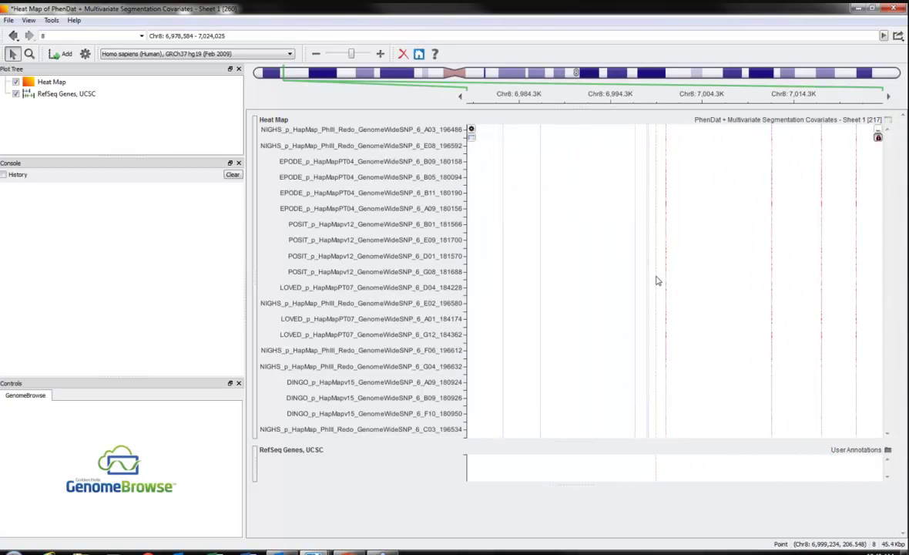
{"action": "scroll", "coordinate": [687, 289], "scroll_direction": "up", "scroll_amount": 7}
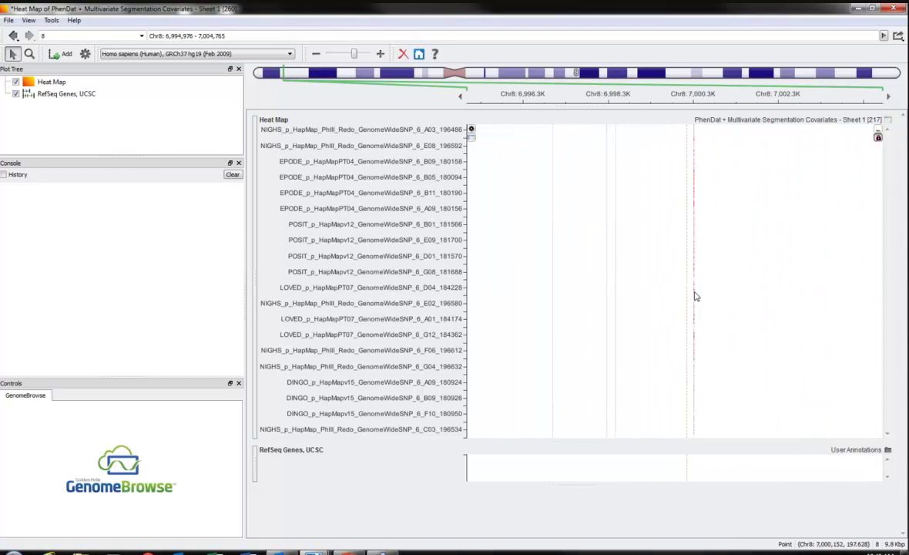
{"action": "scroll", "coordinate": [700, 297], "scroll_direction": "down", "scroll_amount": 6}
{"action": "scroll", "coordinate": [696, 299], "scroll_direction": "down", "scroll_amount": 6}
{"action": "scroll", "coordinate": [695, 299], "scroll_direction": "down", "scroll_amount": 6}
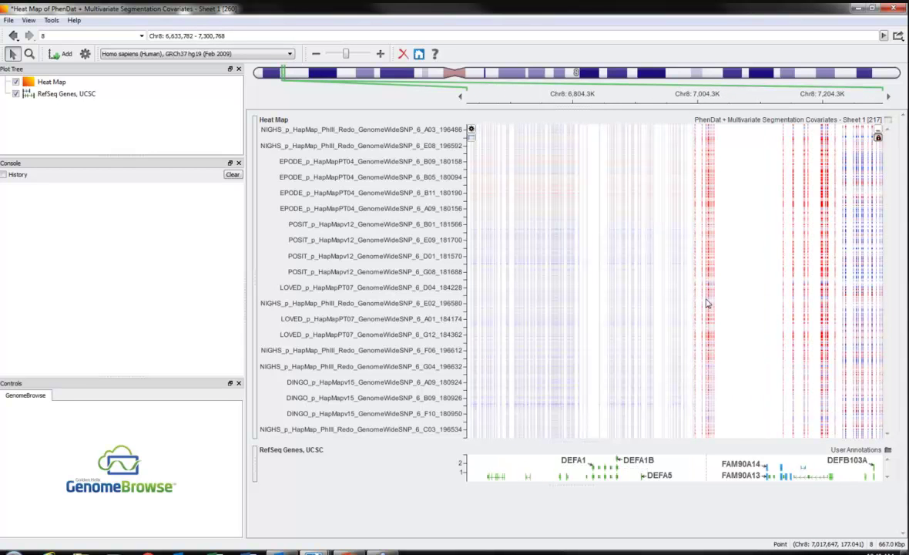
{"action": "scroll", "coordinate": [707, 301], "scroll_direction": "down", "scroll_amount": 2}
{"action": "scroll", "coordinate": [709, 302], "scroll_direction": "down", "scroll_amount": 6}
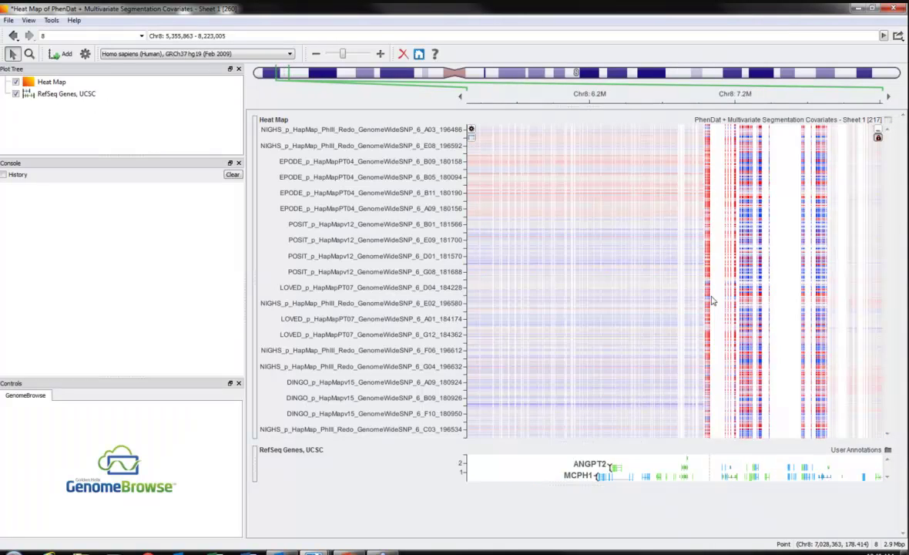
Examine the multivariate heat map across chromosomes 7 and 8, and close both it and its source spreadsheet.
{"action": "scroll", "coordinate": [700, 300], "scroll_direction": "down", "scroll_amount": 4}
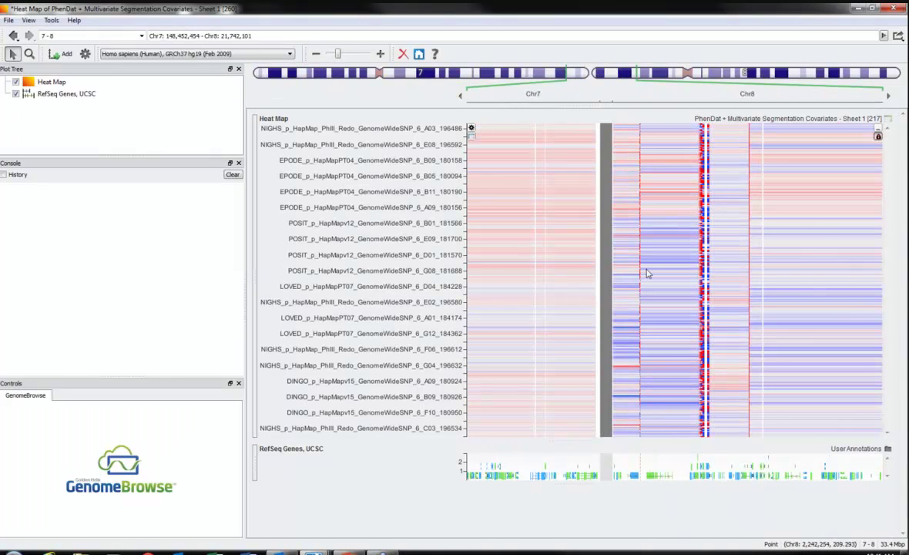
{"action": "scroll", "coordinate": [550, 306], "scroll_direction": "down", "scroll_amount": 1}
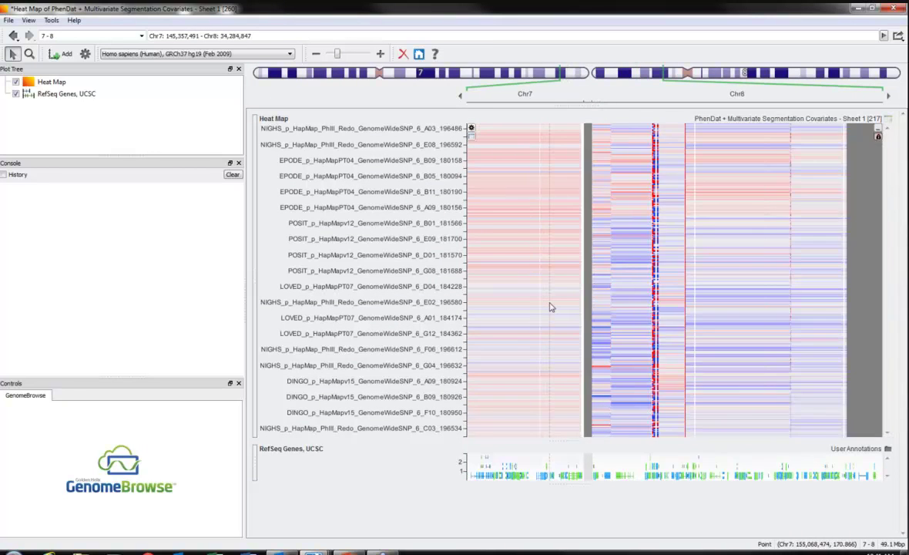
{"action": "scroll", "coordinate": [550, 306], "scroll_direction": "down", "scroll_amount": 2}
{"action": "left_click_drag", "start_coordinate": [554, 314], "coordinate": [638, 284]}
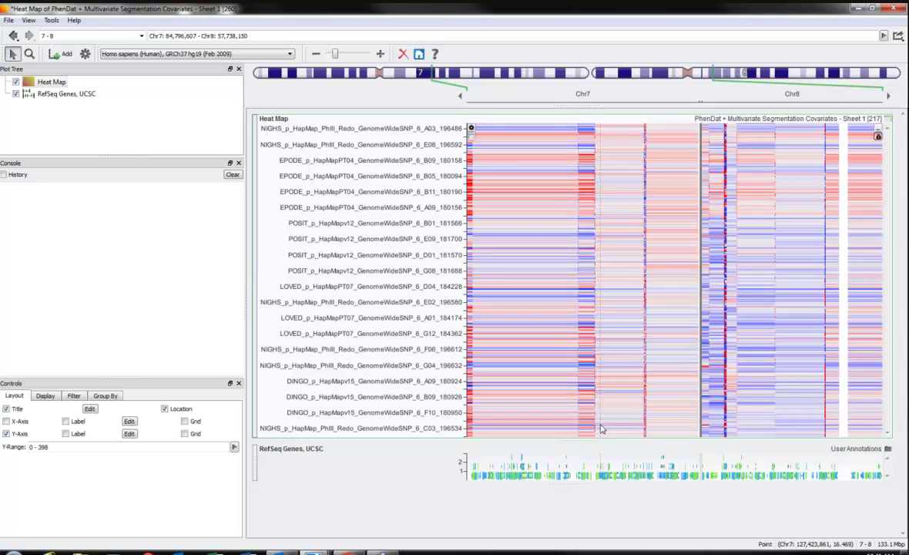
{"action": "left_click", "coordinate": [897, 9]}
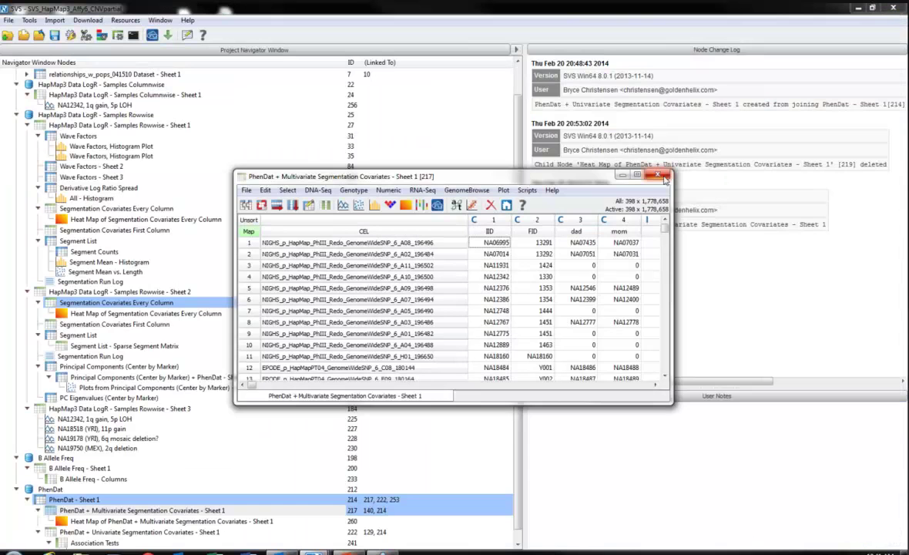
{"action": "left_click", "coordinate": [657, 175]}
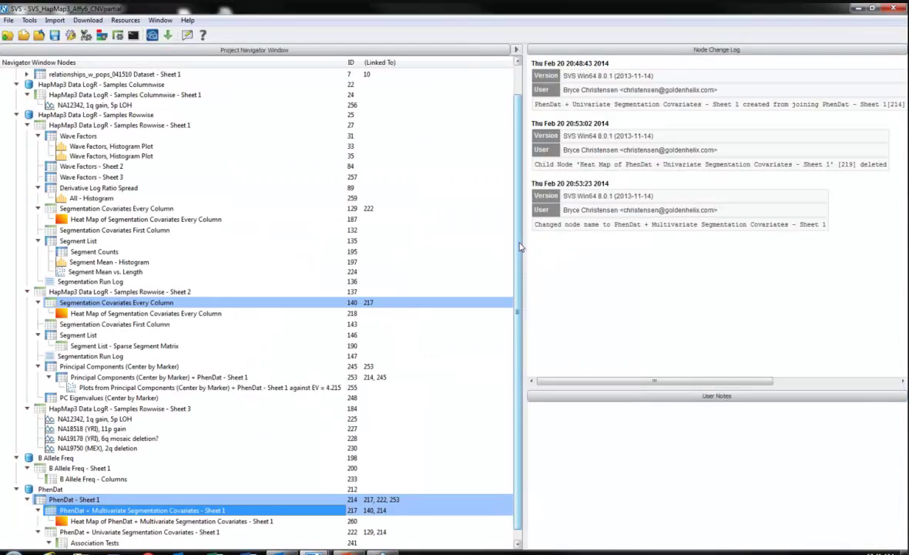
{"action": "scroll", "coordinate": [148, 487], "scroll_direction": "down", "scroll_amount": 1}
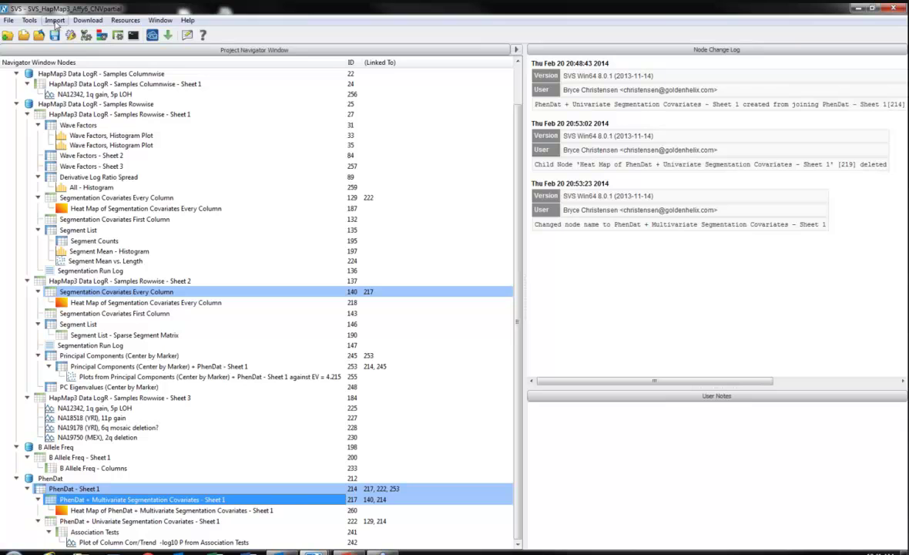
Open the Golden Helix online tutorials page from the SVS resources and reposition the web browser window over the project navigator.
{"action": "left_click", "coordinate": [126, 24]}
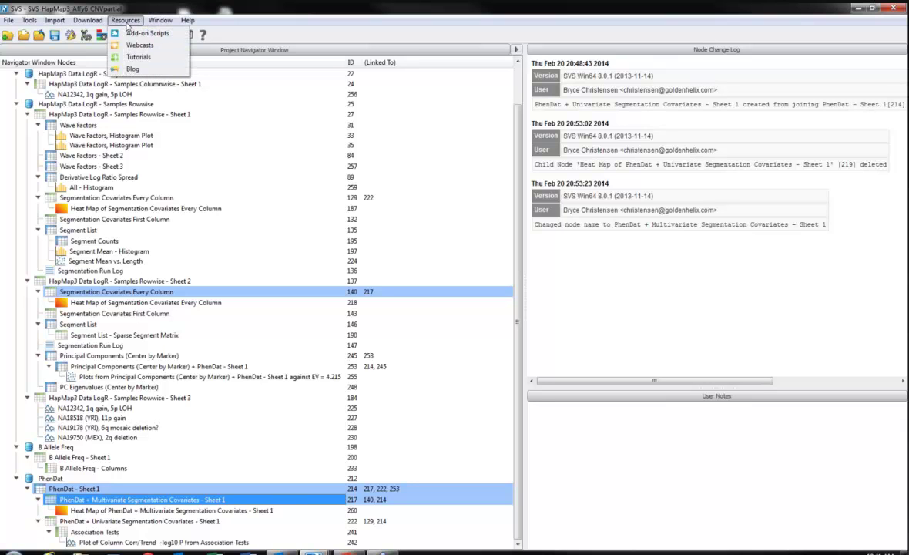
{"action": "left_click", "coordinate": [139, 58]}
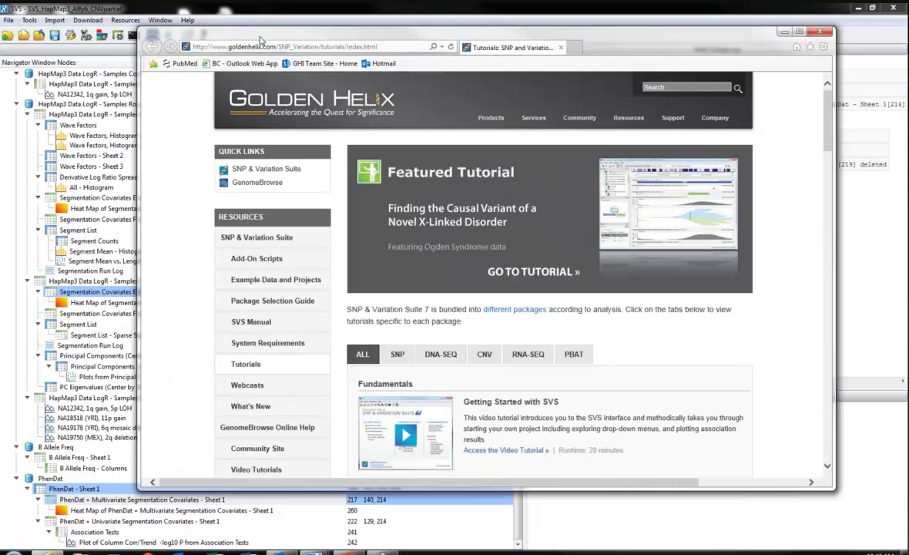
{"action": "left_click_drag", "start_coordinate": [260, 37], "coordinate": [224, 46]}
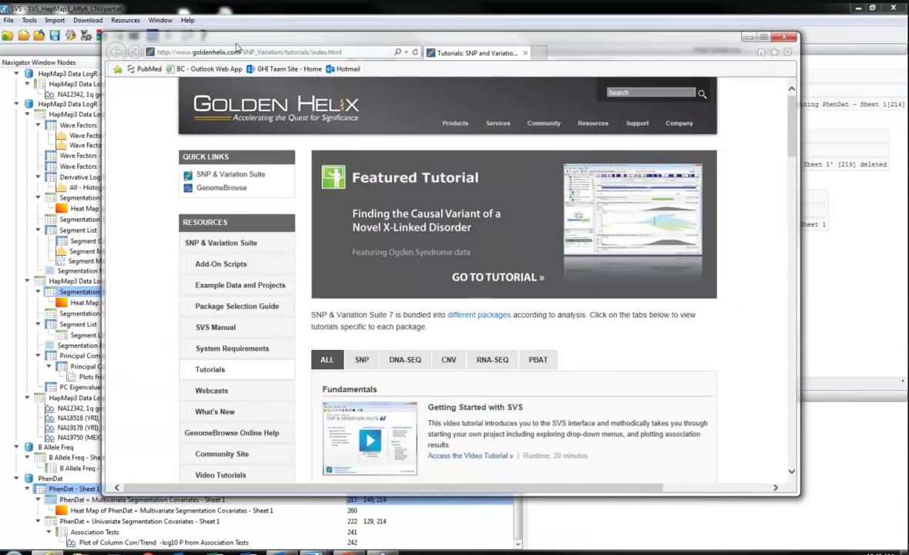
Find the Copy Number Variation (CNV) Univariate Analysis tutorial among the advanced tutorials and open it.
{"action": "scroll", "coordinate": [470, 273], "scroll_direction": "down", "scroll_amount": 1}
{"action": "scroll", "coordinate": [470, 273], "scroll_direction": "down", "scroll_amount": 10}
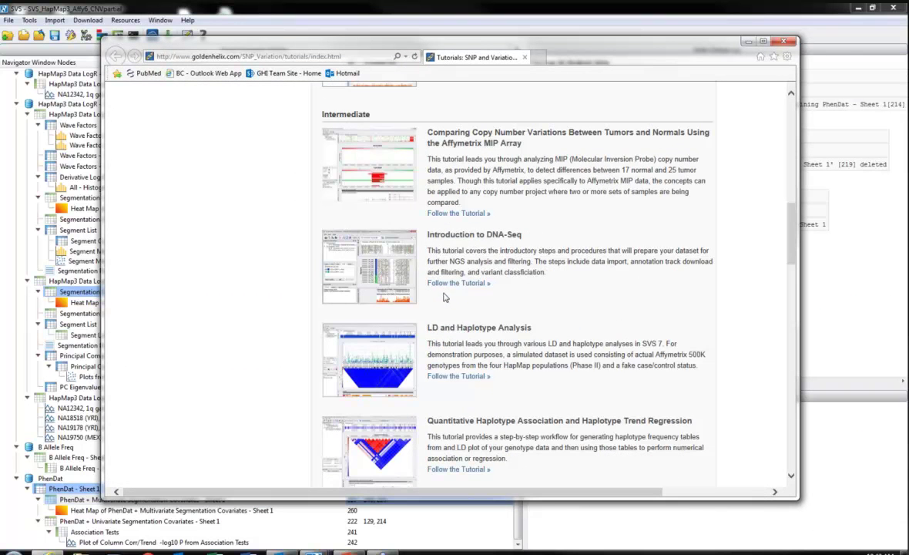
{"action": "scroll", "coordinate": [447, 293], "scroll_direction": "down", "scroll_amount": 6}
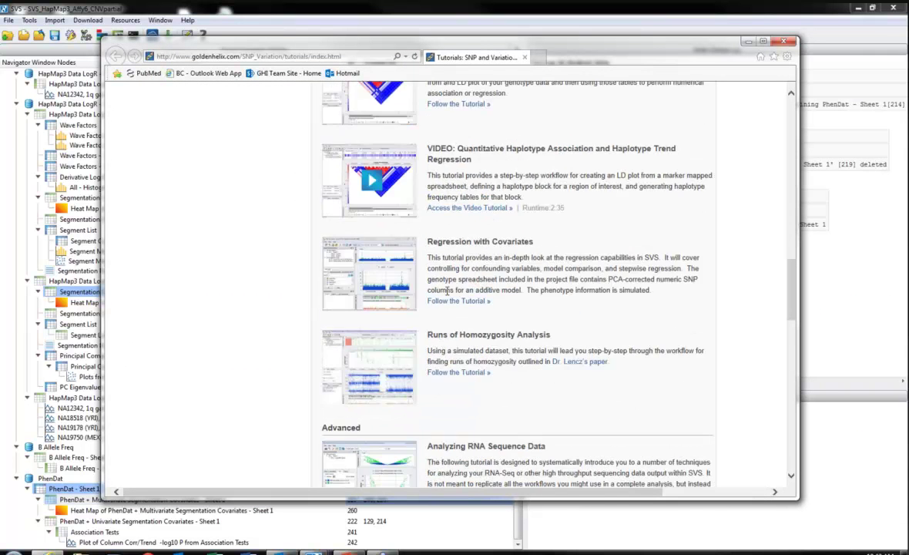
{"action": "scroll", "coordinate": [447, 286], "scroll_direction": "down", "scroll_amount": 5}
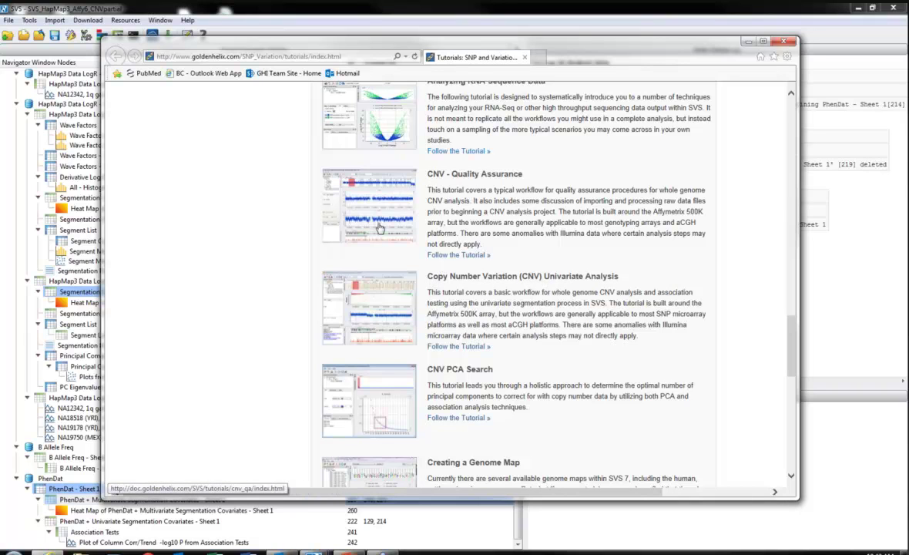
{"action": "left_click", "coordinate": [379, 311]}
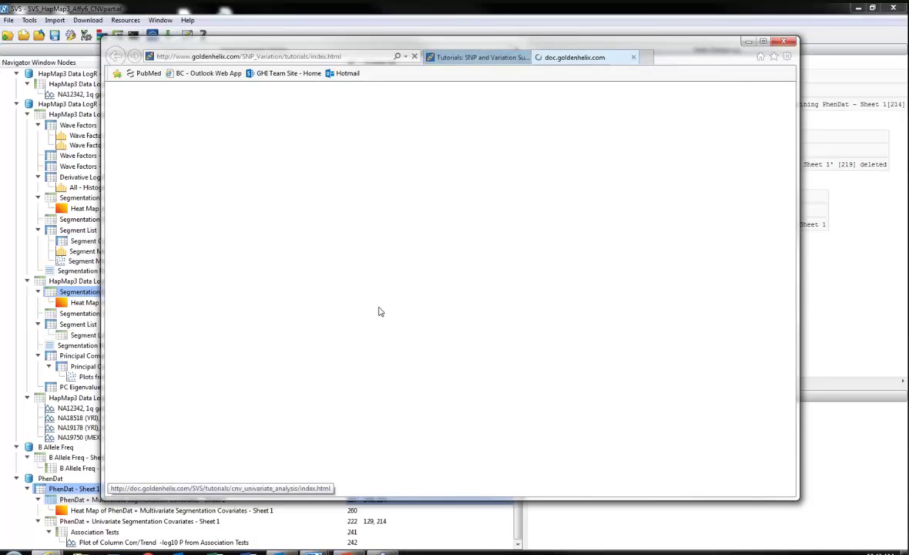